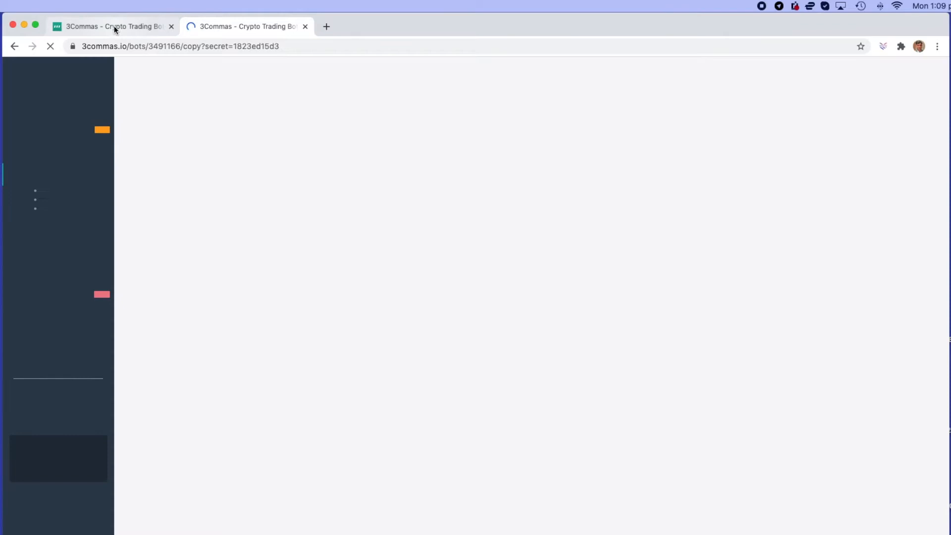
Glance at the 3Commas dashboard, return to the bot copy form and open Binance in a new browser tab
click(113, 26)
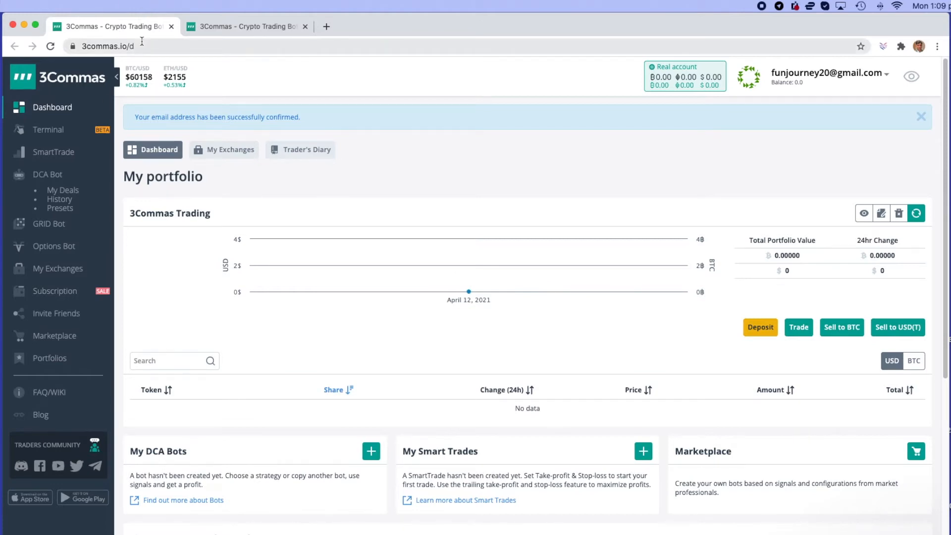
click(233, 26)
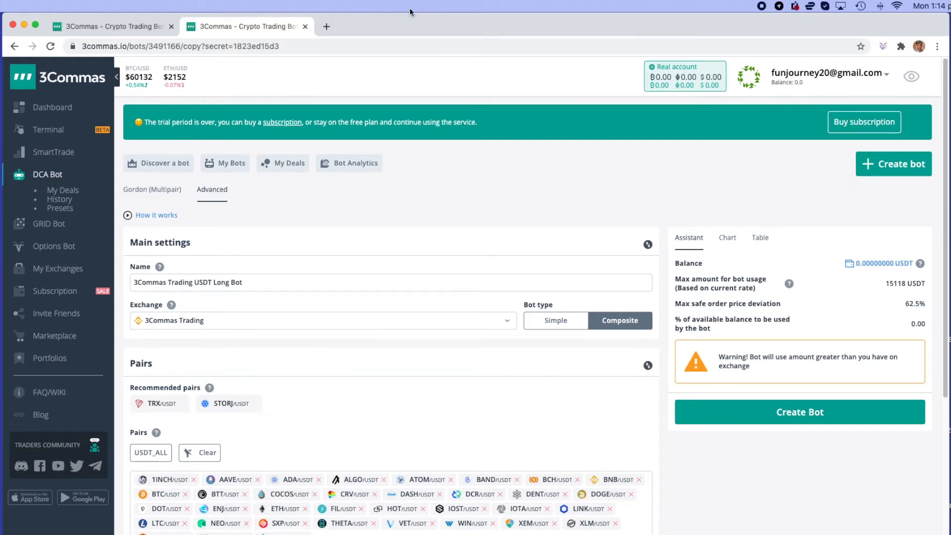
click(326, 28)
Add ACM/USDT to the trading pairs of the 3Commas Trading USDT Long Bot
scroll(322, 496, down, 1)
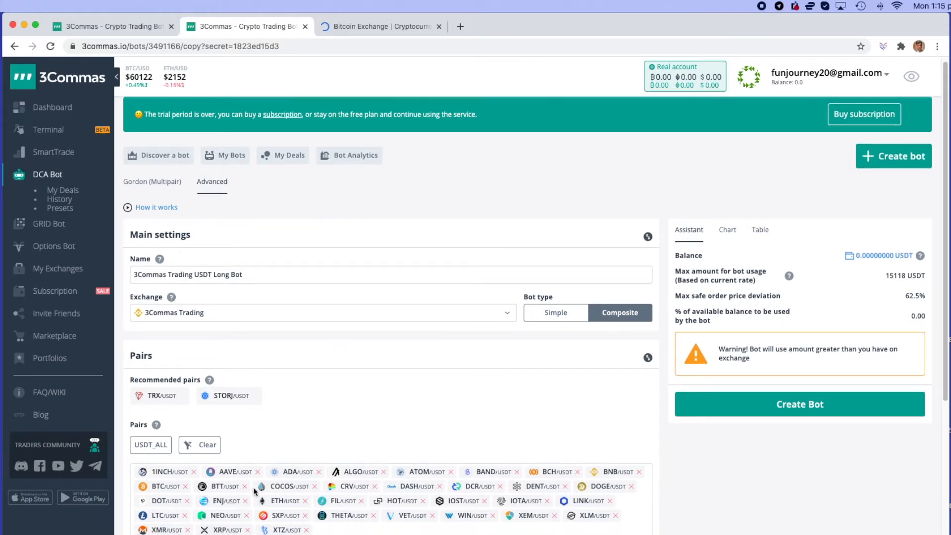
drag(196, 516, 620, 515)
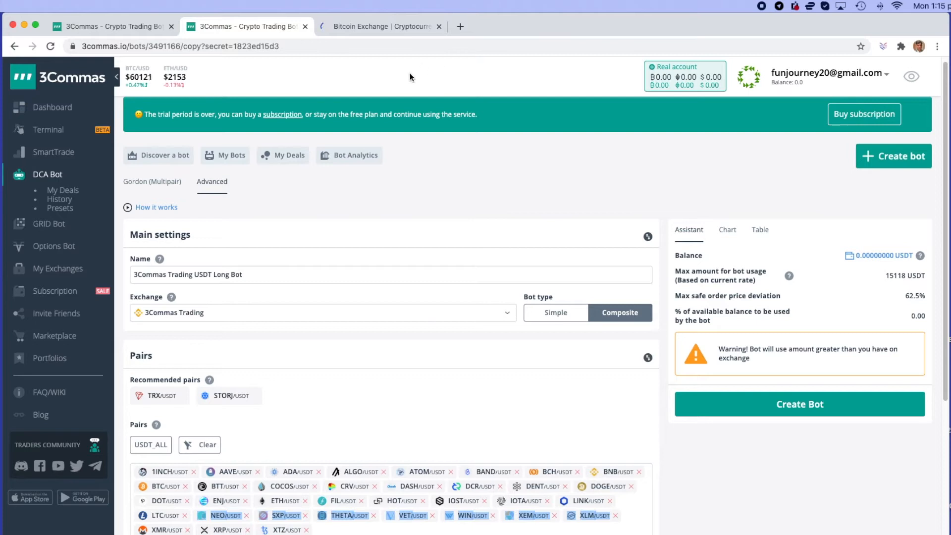
click(724, 519)
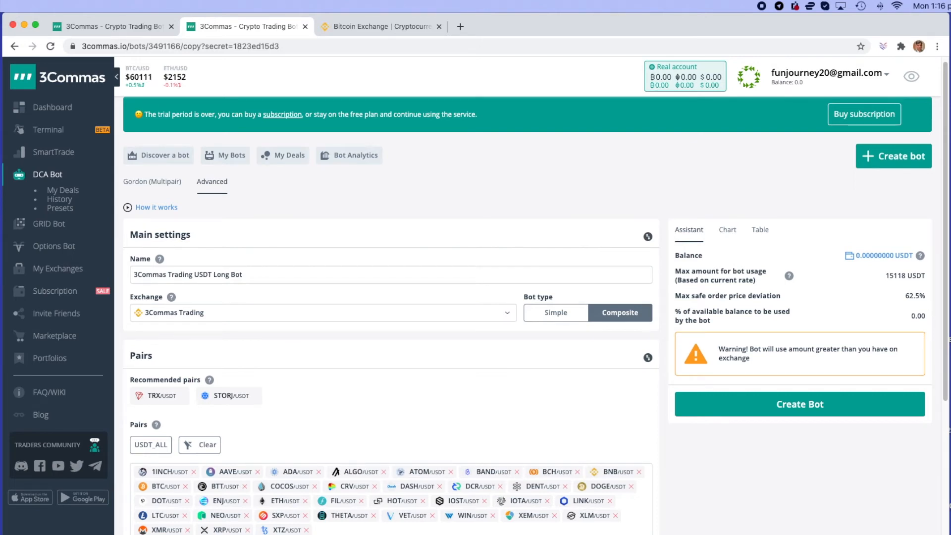
click(200, 479)
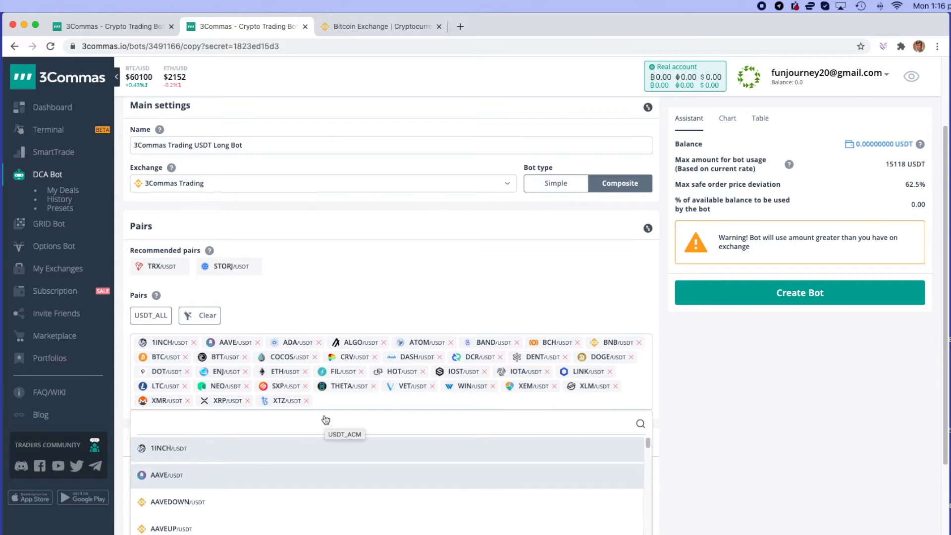
click(251, 528)
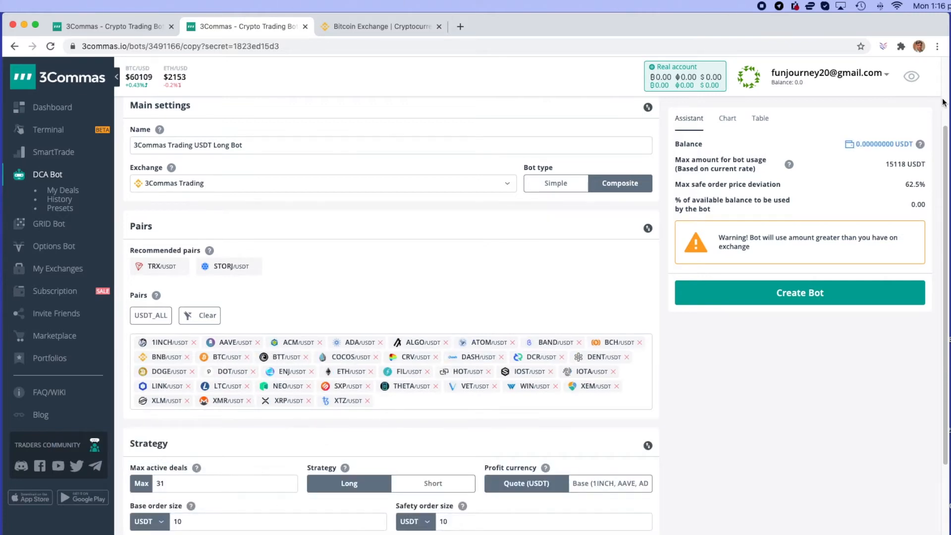
Search the bot's list of available pairs for "aa" and clear the search text
click(426, 403)
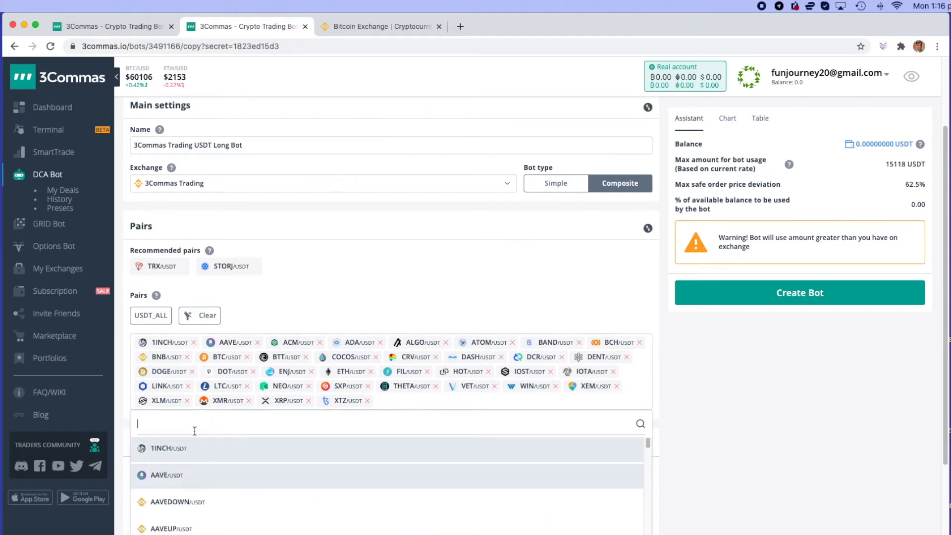
text(aa)
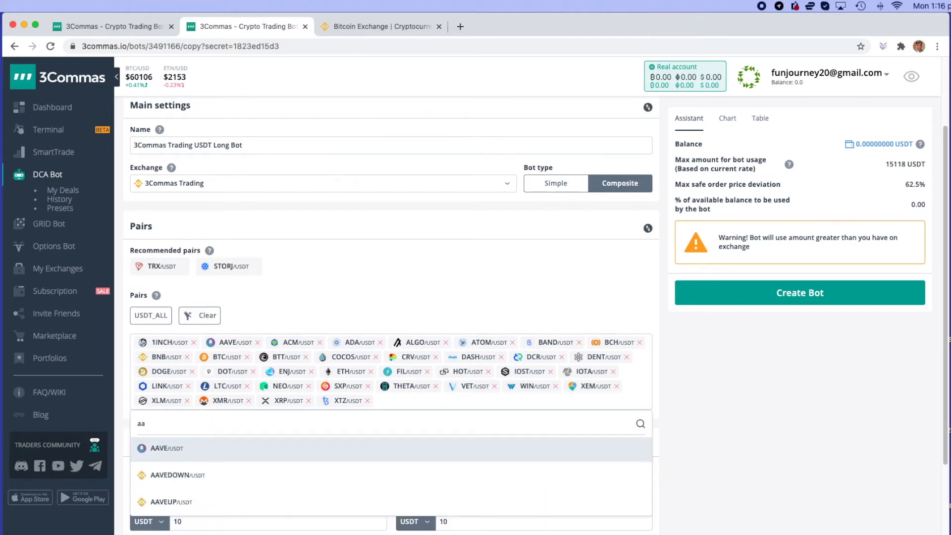
key(BackSpace)
key(BackSpace)
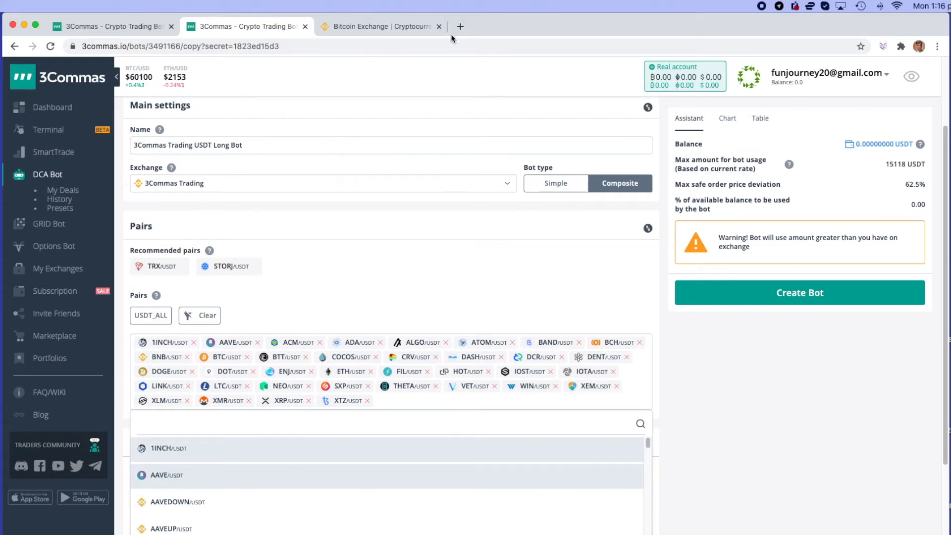
Switch to Binance and view the ALTS and BTC groups of its spot markets
click(426, 27)
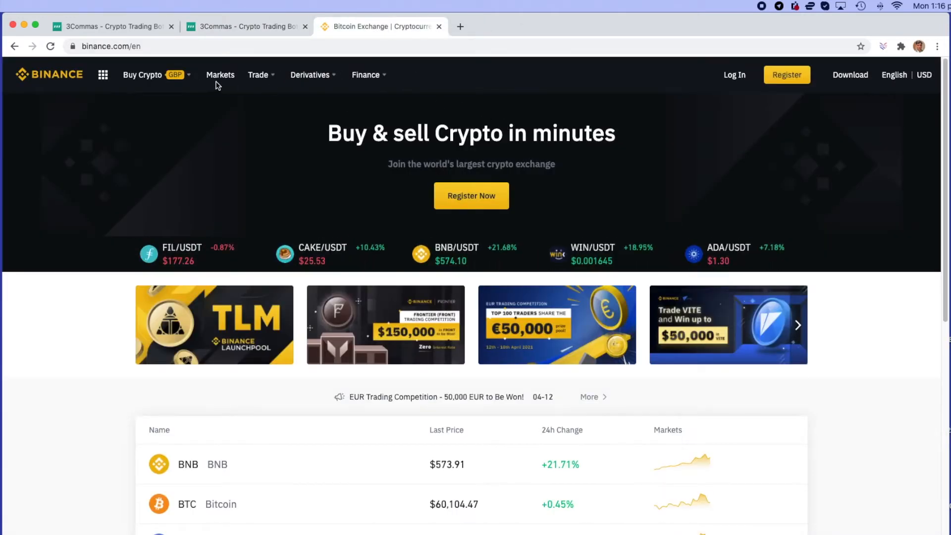
click(217, 82)
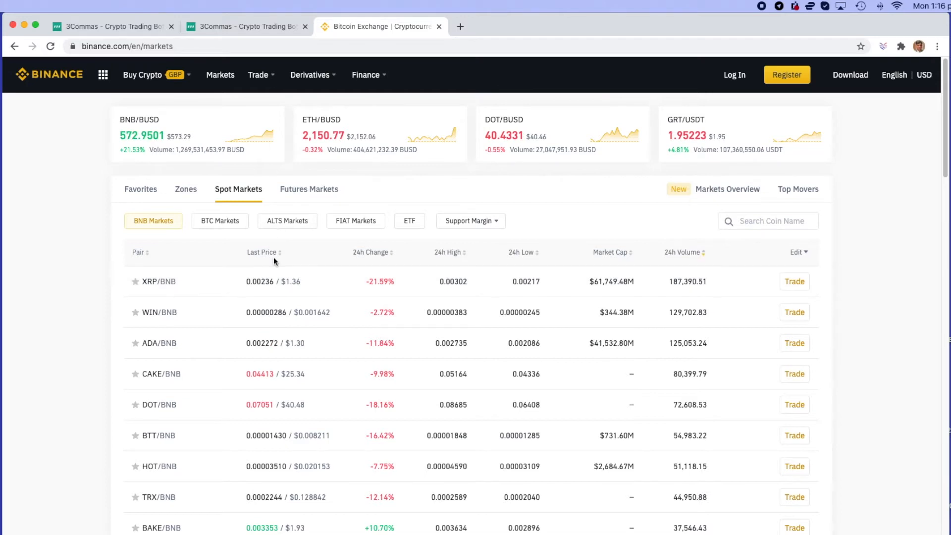
click(278, 222)
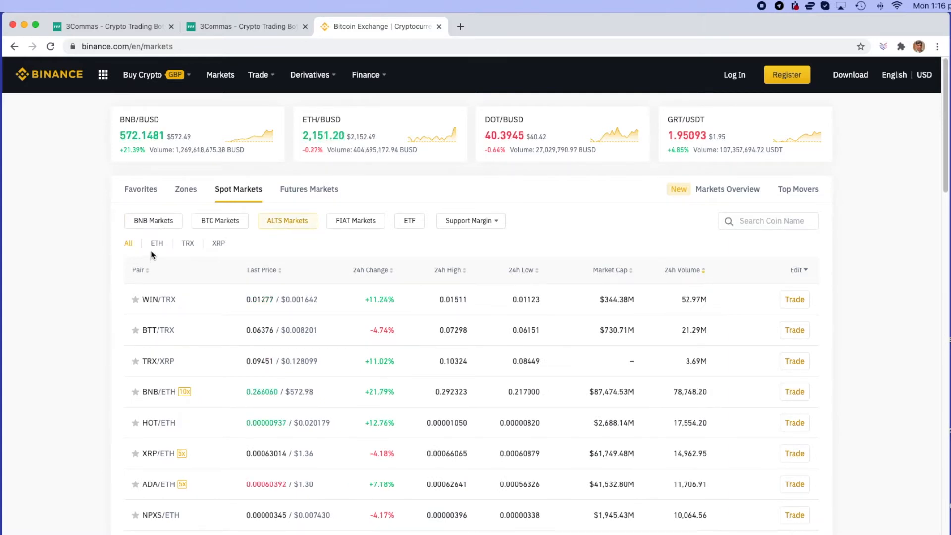
click(232, 225)
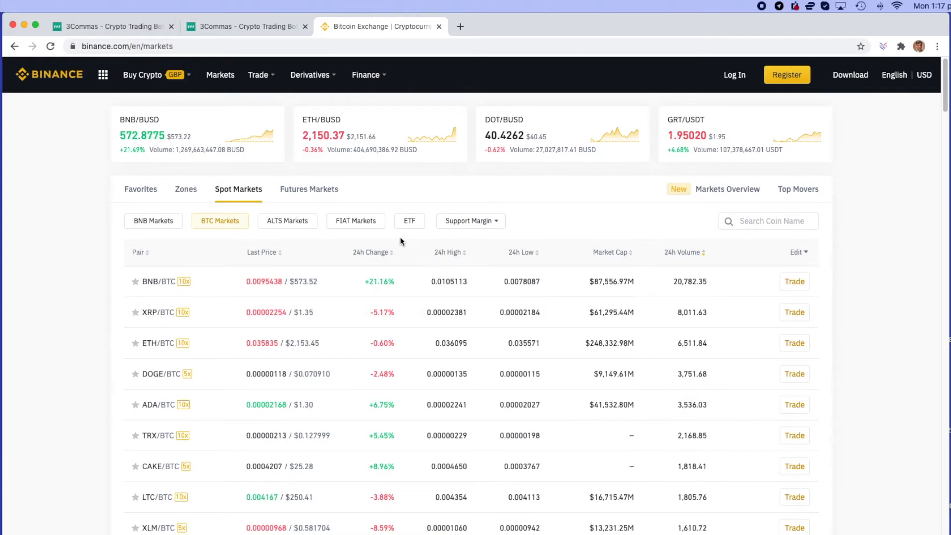
Filter Binance's FIAT spot markets to USDT and look through the listed pairs
click(362, 227)
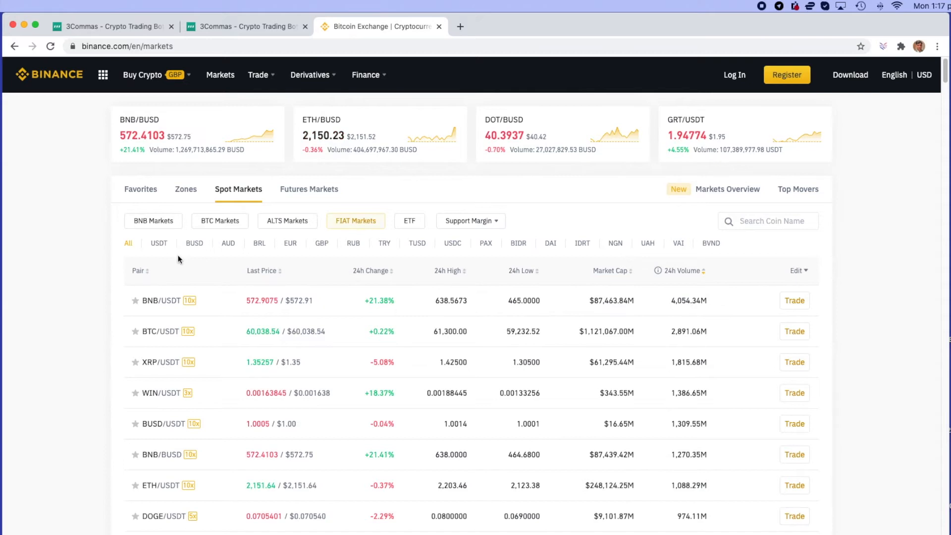
click(164, 246)
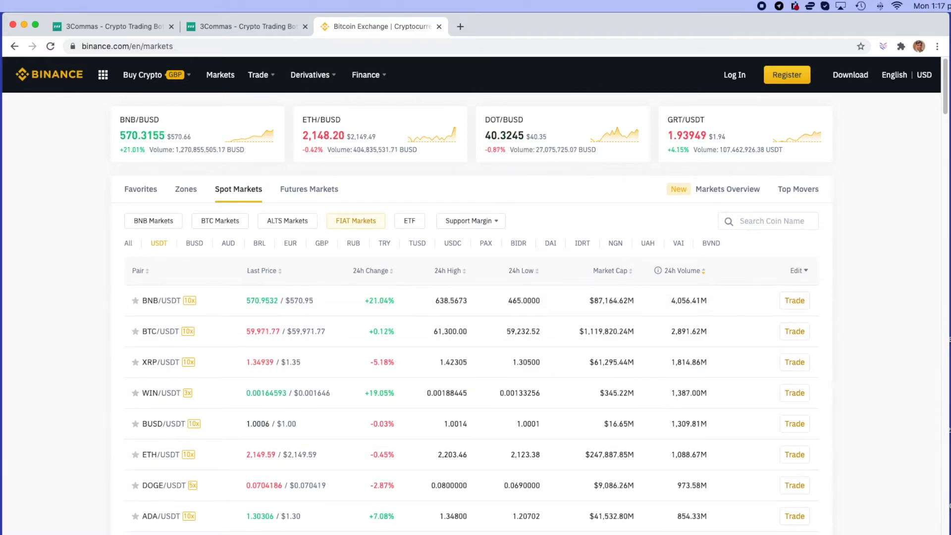
scroll(476, 334, down, 5)
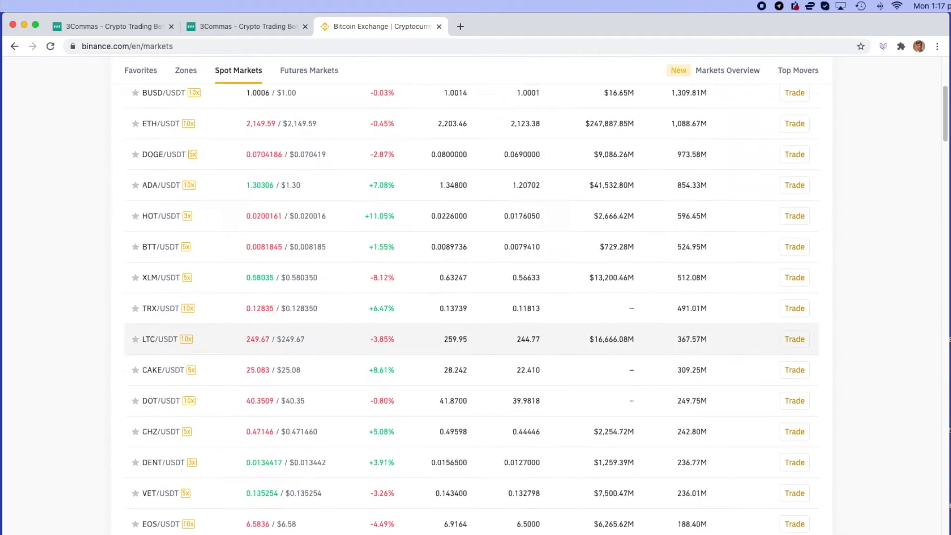
scroll(476, 333, up, 5)
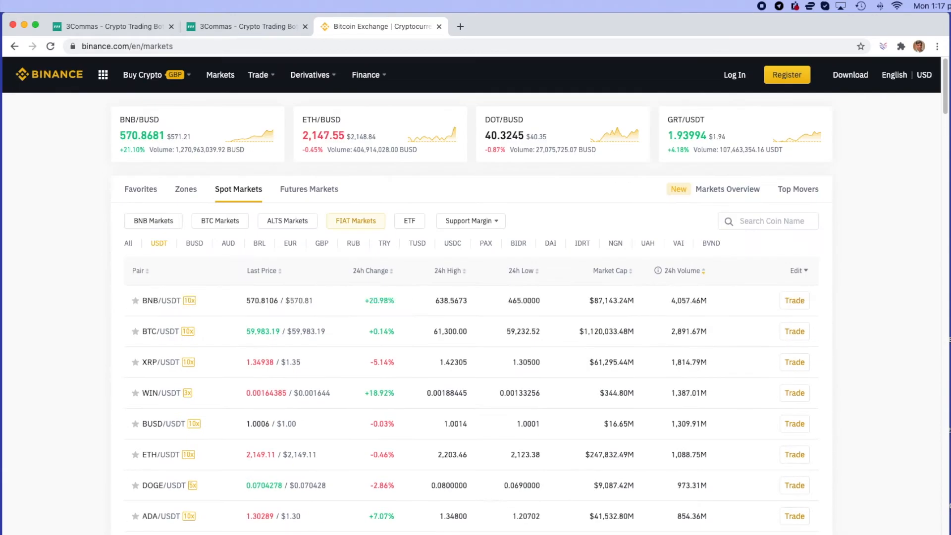
Return to the 3Commas bot form, close the pair list and review its settings from the main settings through the safety orders
click(271, 26)
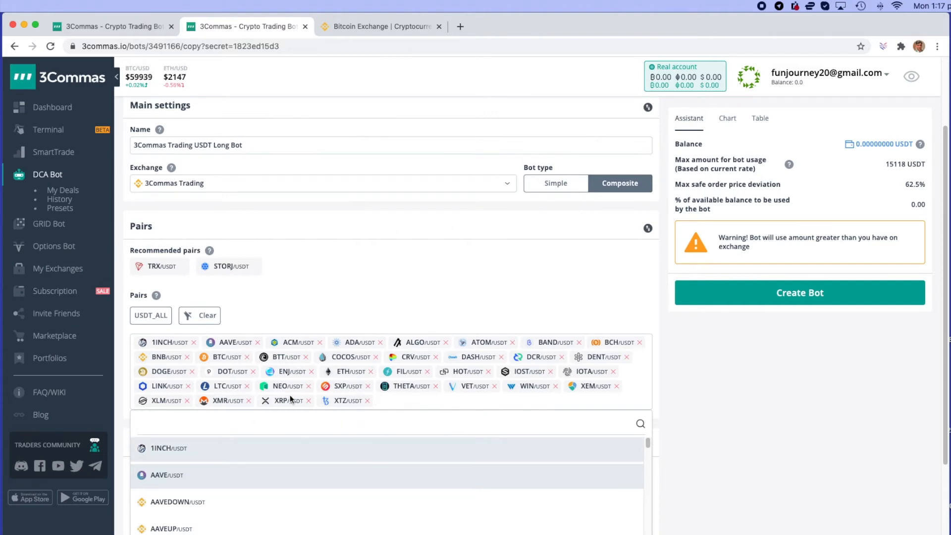
click(771, 378)
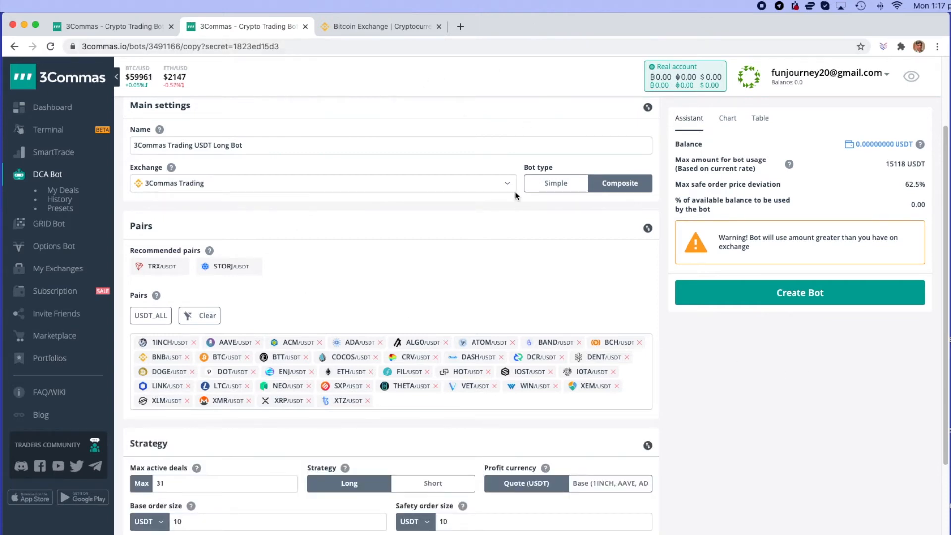
scroll(488, 323, up, 3)
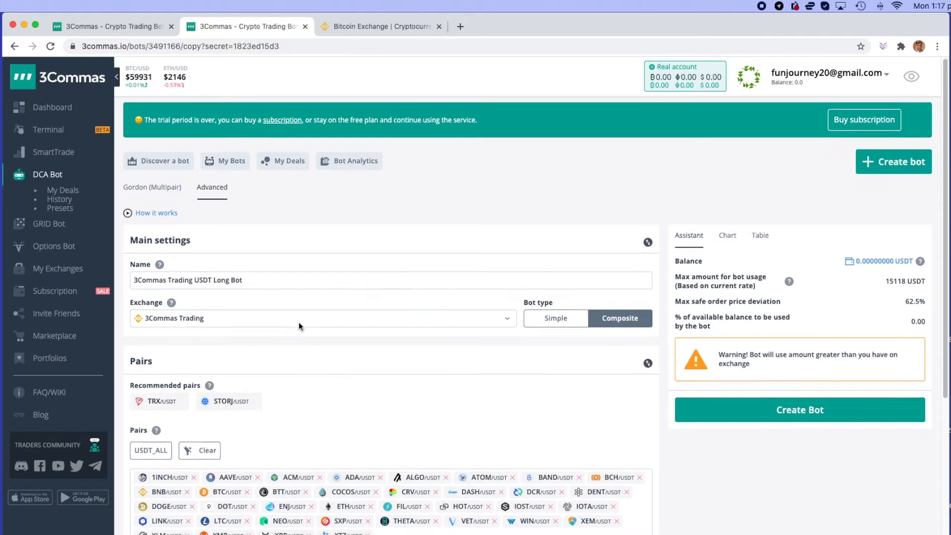
scroll(299, 322, down, 1)
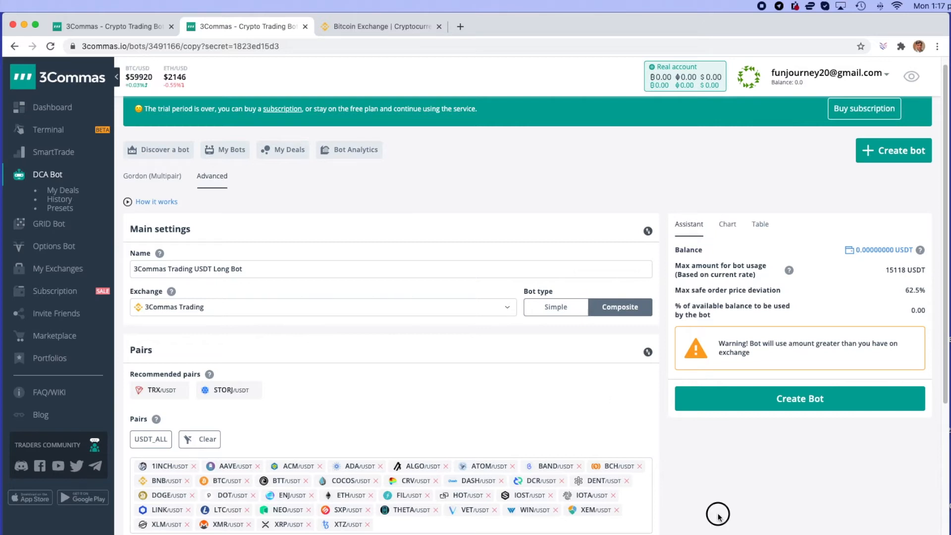
scroll(720, 517, down, 5)
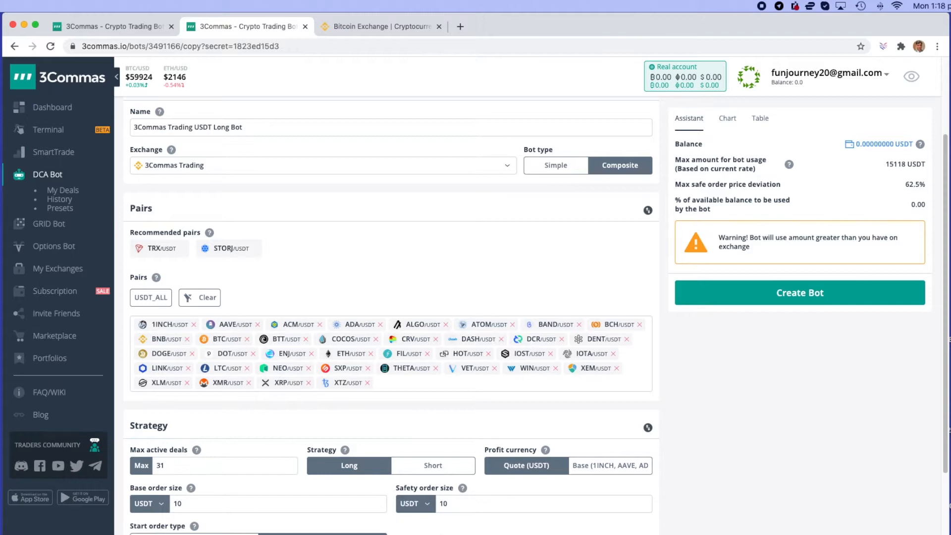
scroll(416, 527, down, 2)
scroll(536, 316, down, 1)
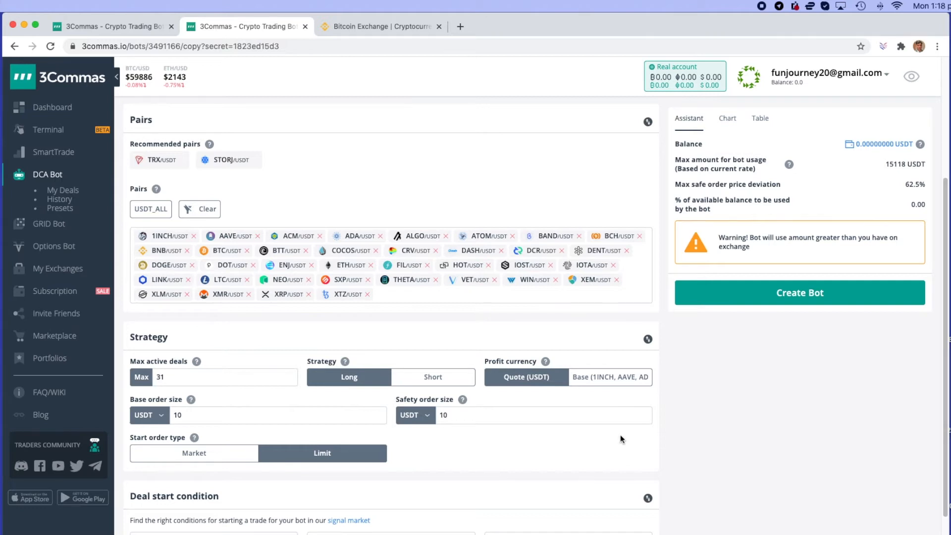
scroll(500, 520, down, 3)
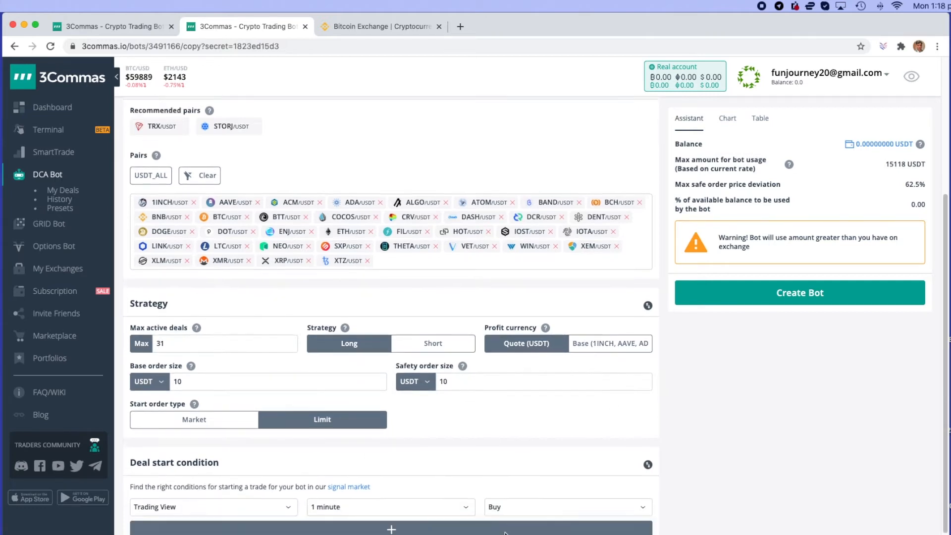
mouse_move(165, 534)
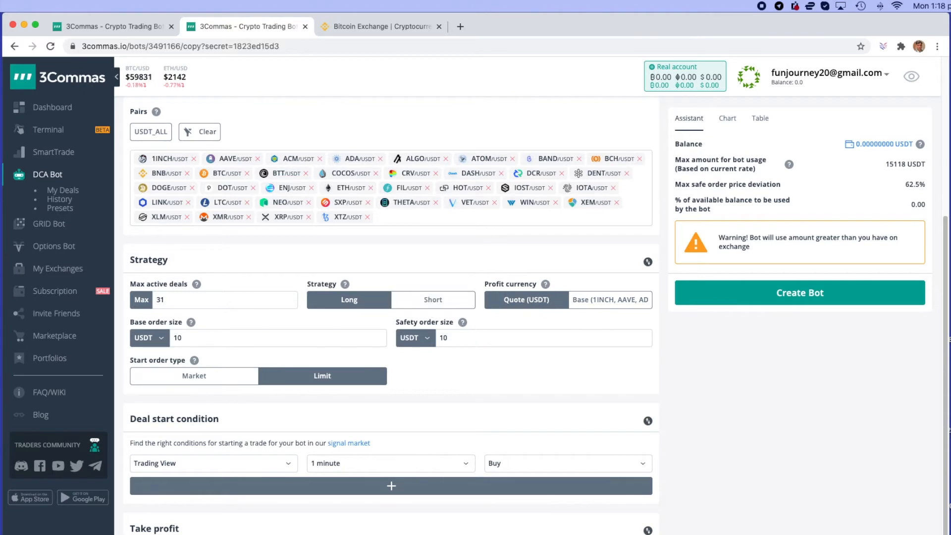
scroll(250, 529, down, 2)
scroll(144, 529, down, 7)
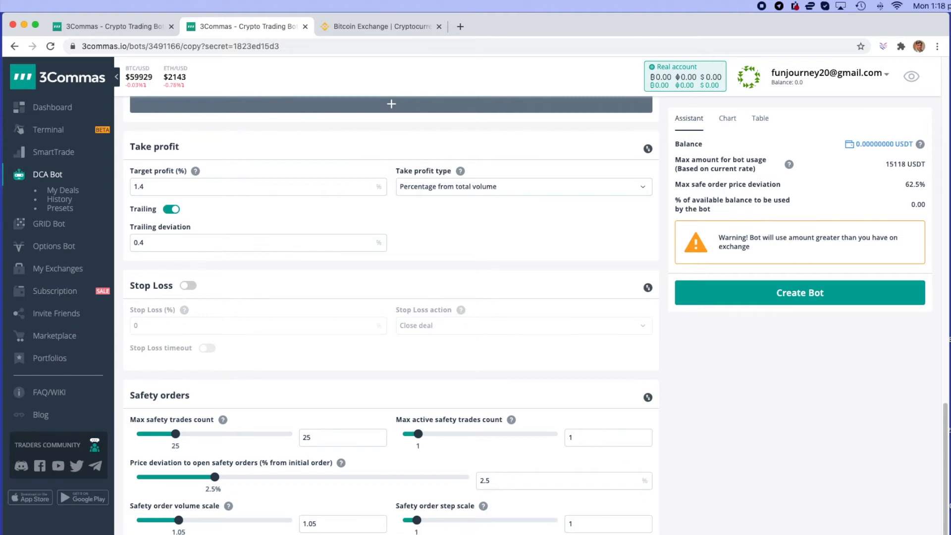
scroll(391, 307, down, 1)
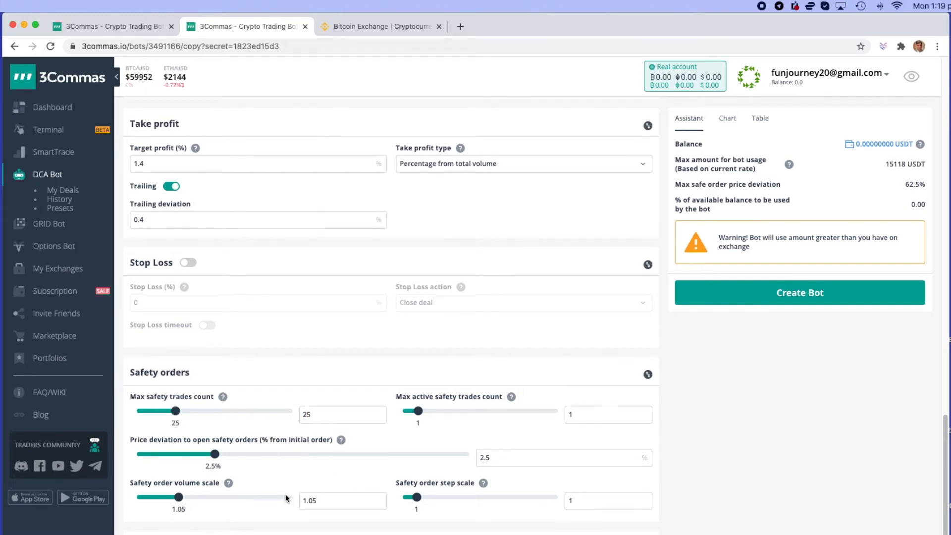
scroll(732, 523, up, 2)
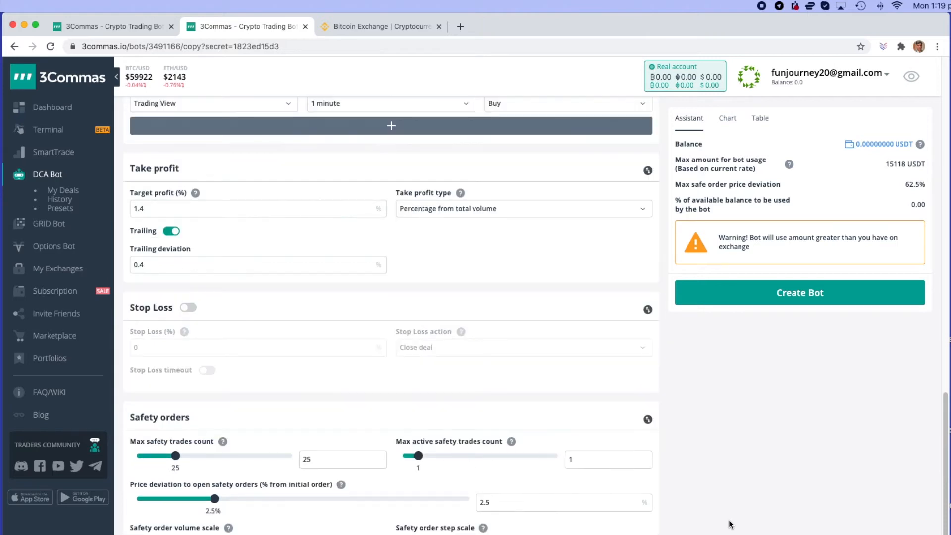
scroll(729, 524, up, 3)
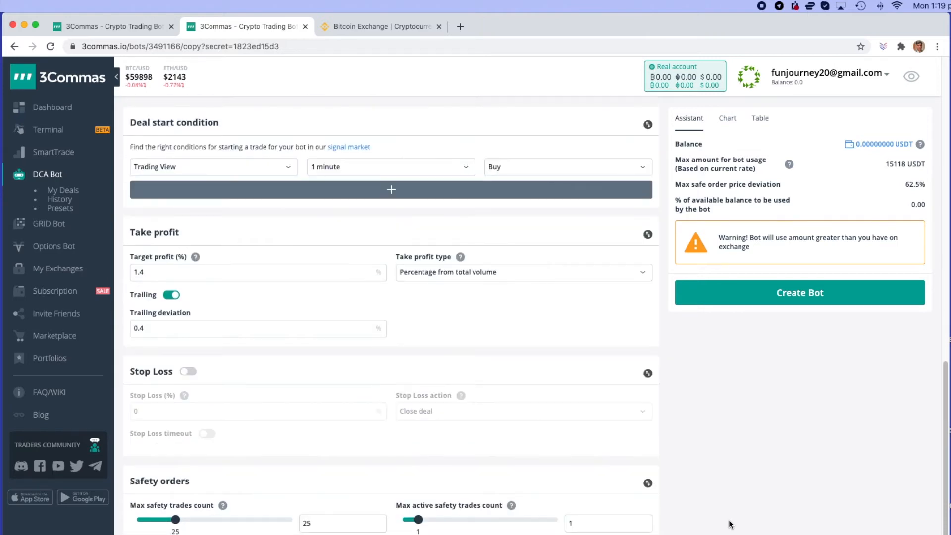
scroll(731, 524, up, 3)
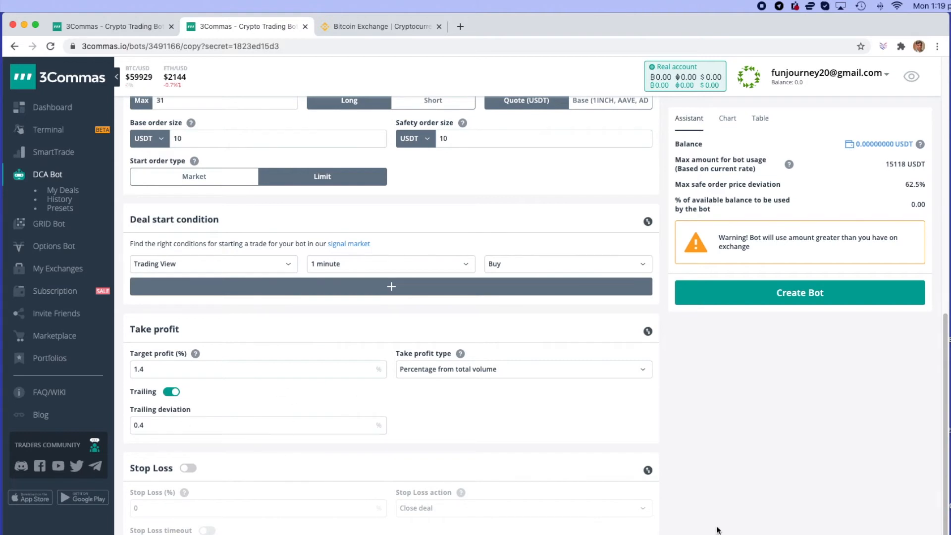
scroll(718, 528, up, 9)
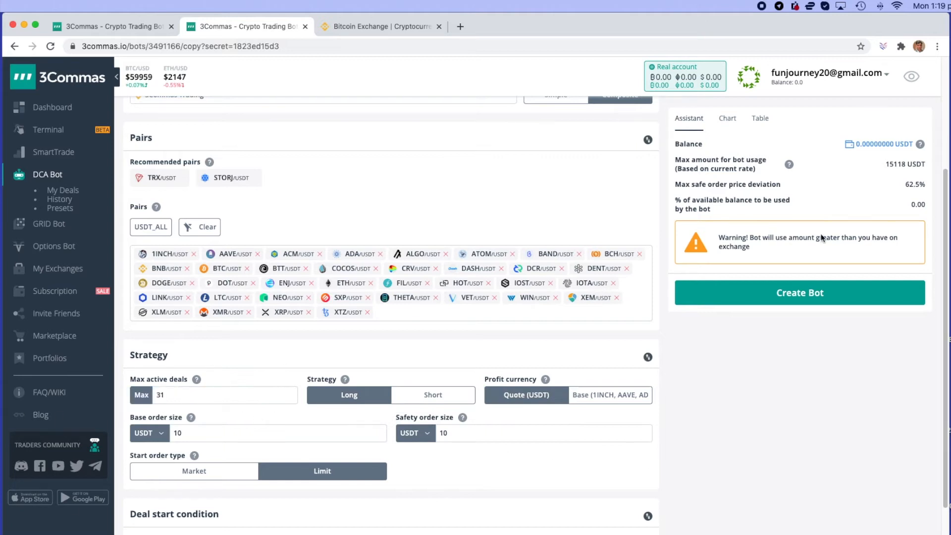
Set the bot's max active deals to 1 in the strategy settings
scroll(896, 176, down, 1)
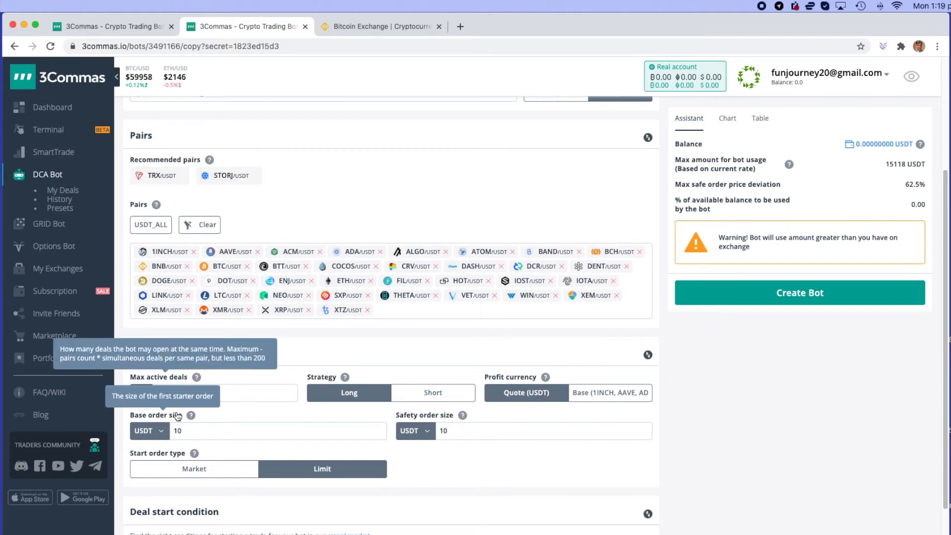
click(257, 391)
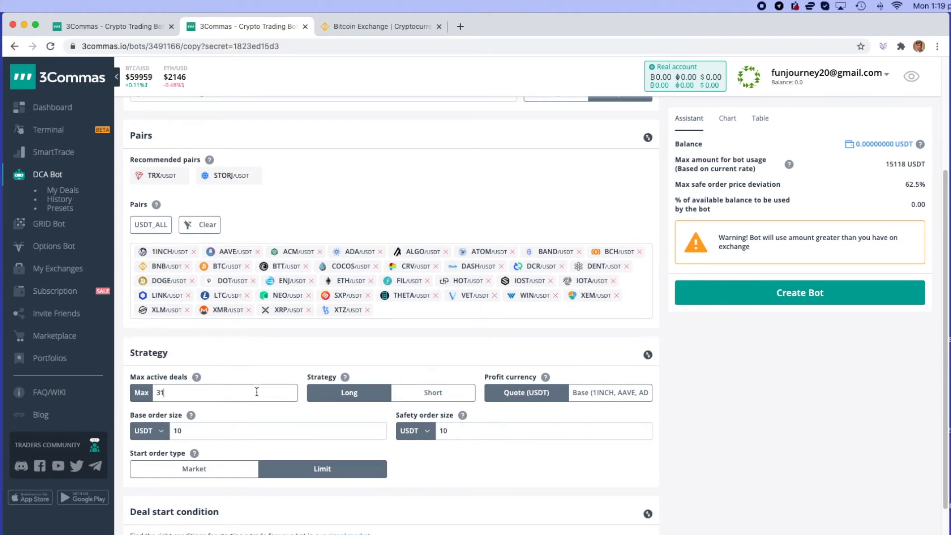
key(BackSpace)
key(BackSpace)
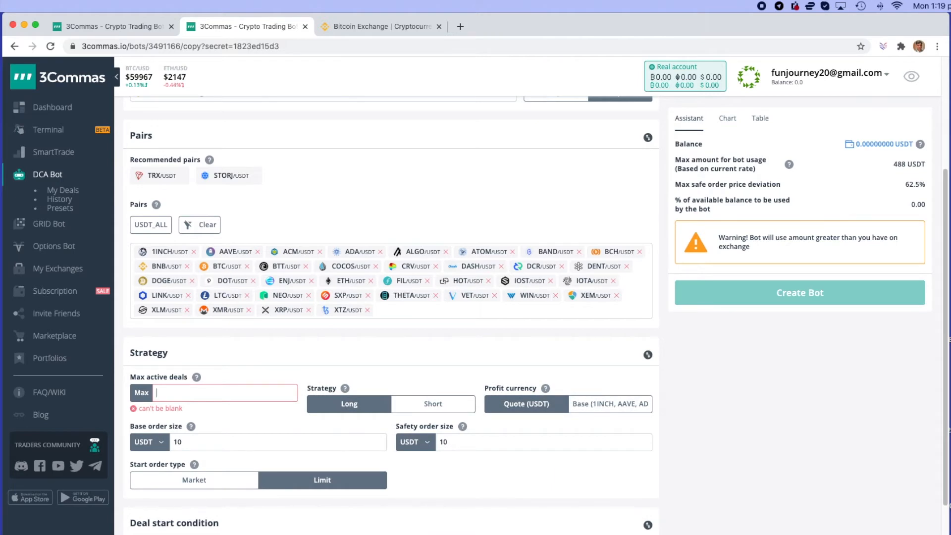
text(1)
click(727, 437)
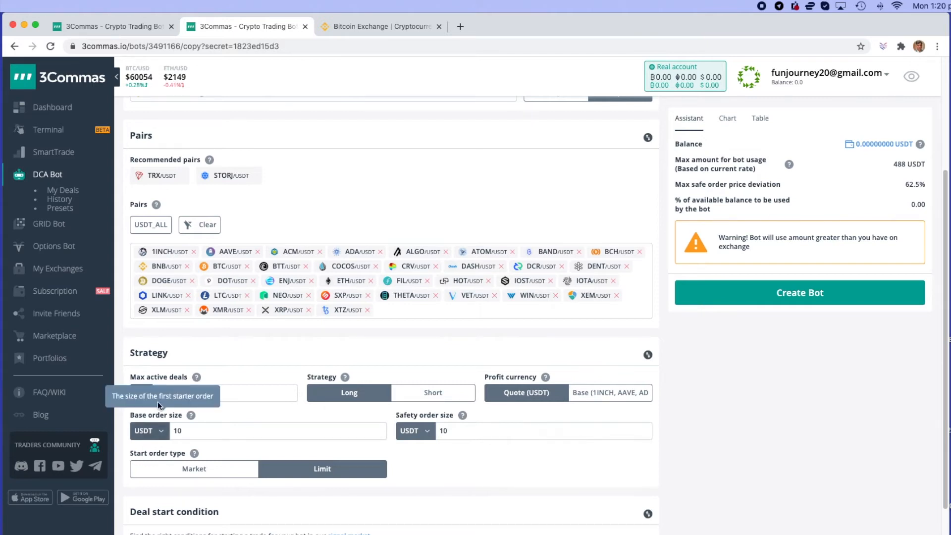
Raise the bot's max active deals to 2
click(244, 393)
key(BackSpace)
text(2)
click(719, 421)
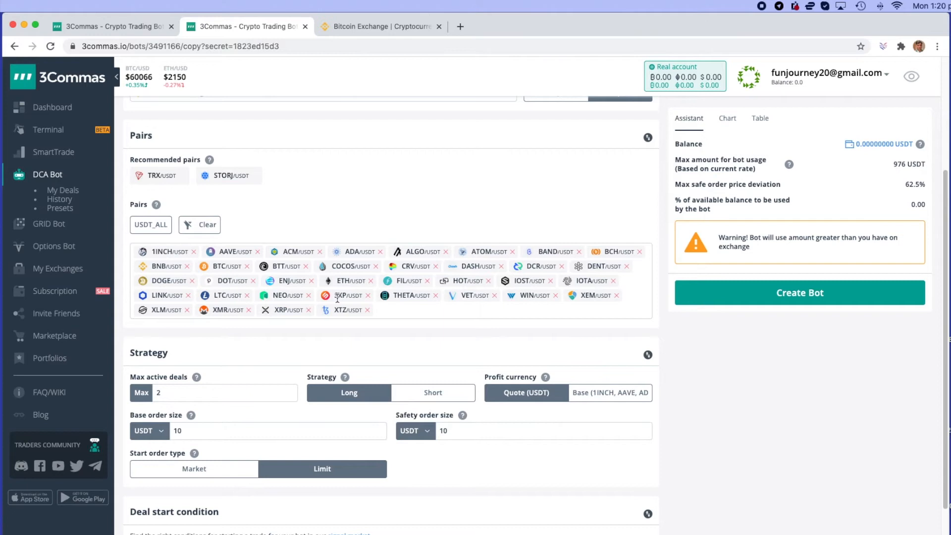
Lower the max active deals back to 1 and look over the rest of the bot form
click(180, 394)
key(BackSpace)
text(1)
scroll(722, 498, down, 6)
scroll(722, 498, up, 7)
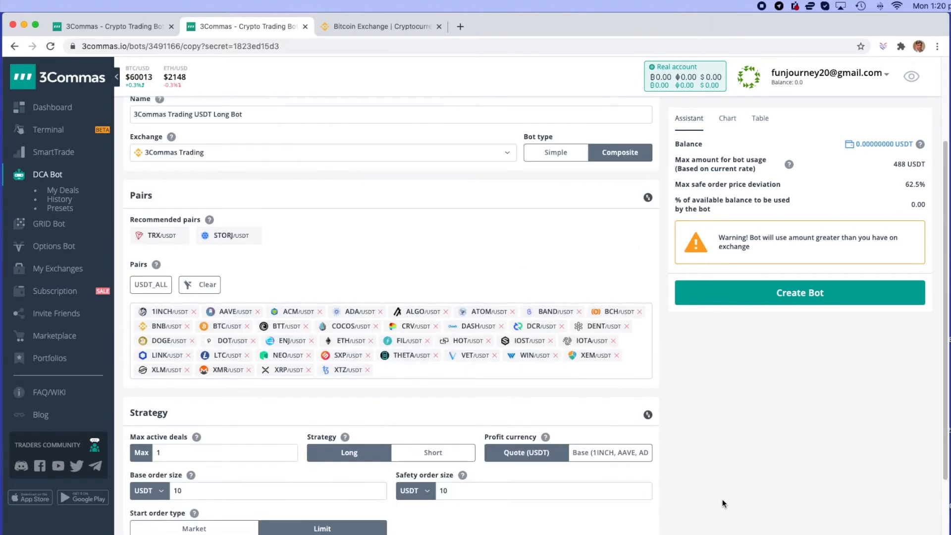
scroll(722, 498, up, 1)
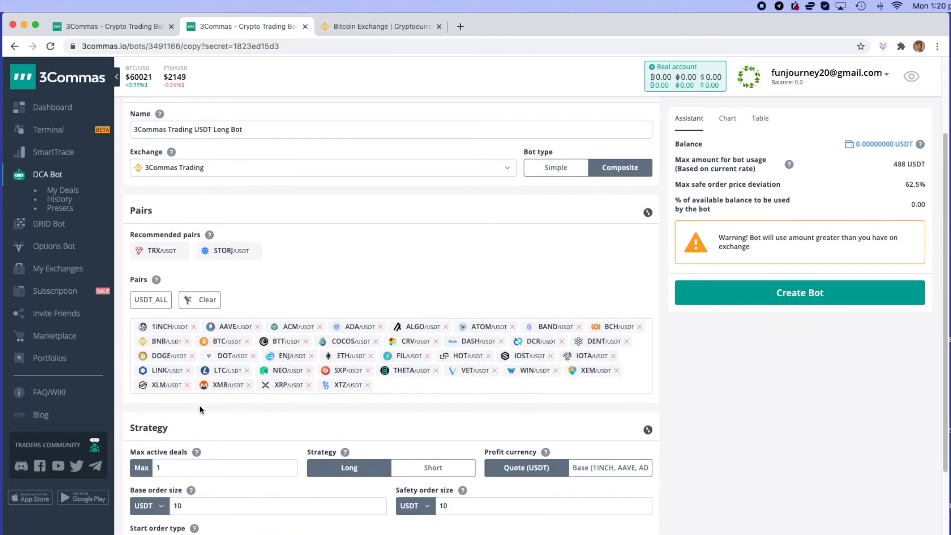
Set the max active deals to 2 and create the bot without starting it
click(171, 471)
key(BackSpace)
text(2)
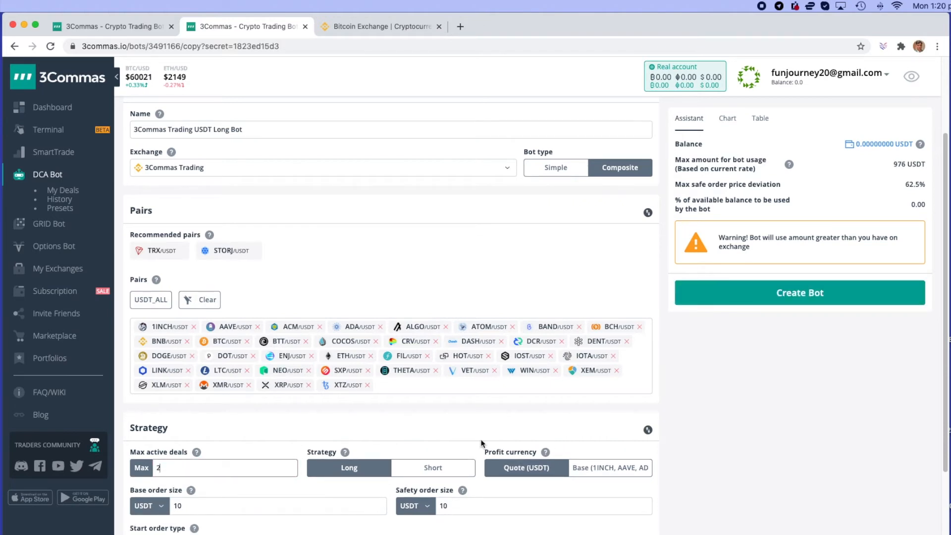
click(754, 292)
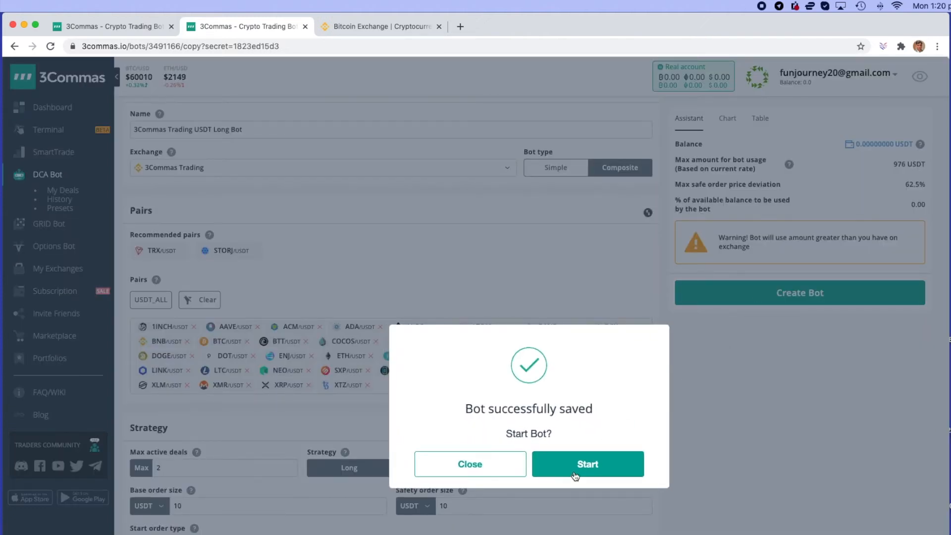
click(470, 468)
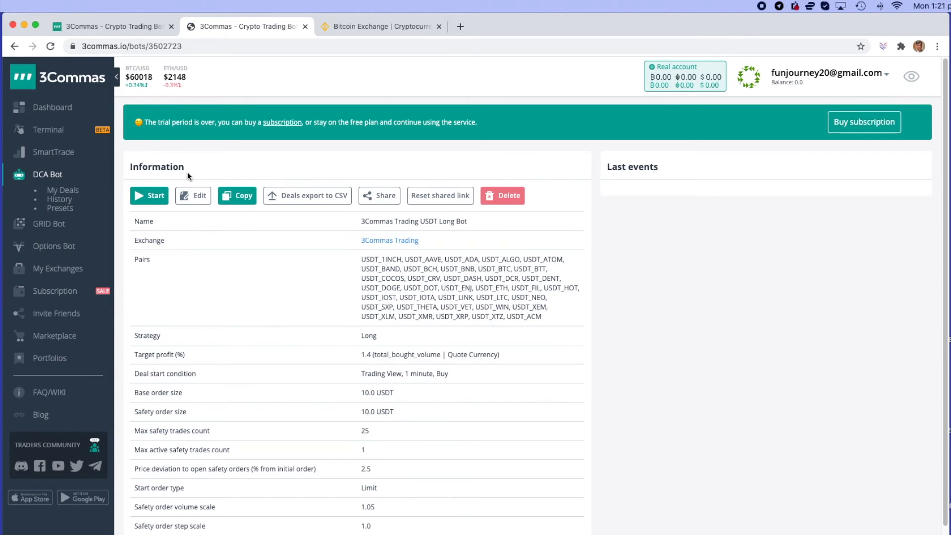
Return from the saved bot's page to the copy form and set its max active deals to 1
click(16, 46)
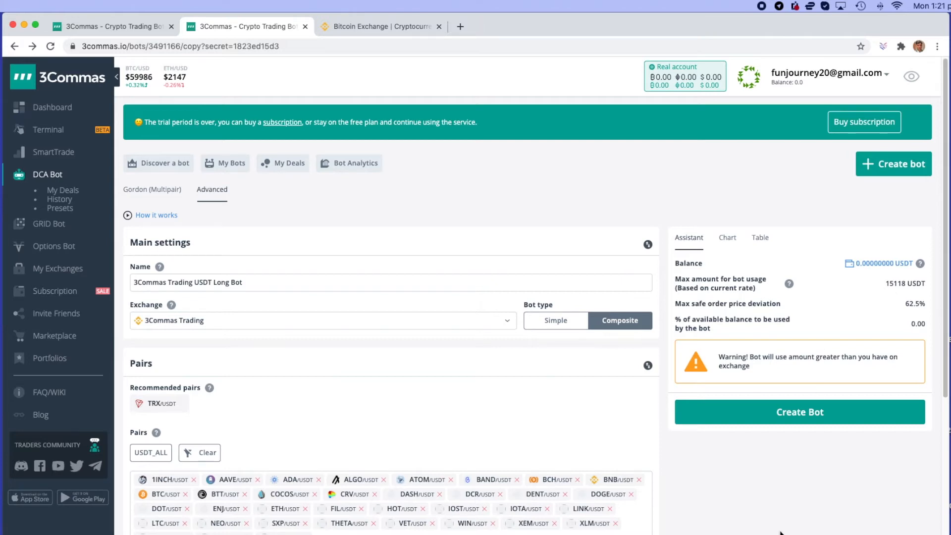
scroll(780, 533, down, 6)
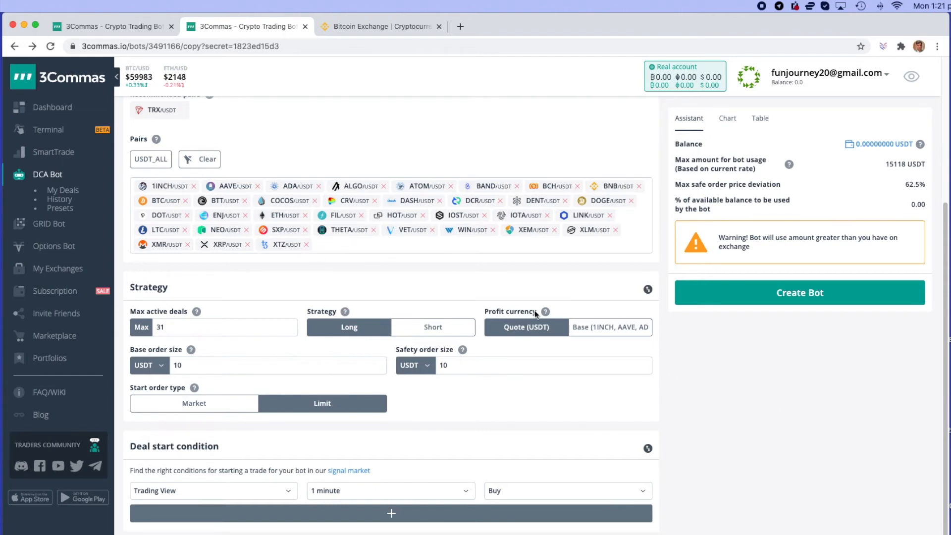
scroll(772, 479, up, 3)
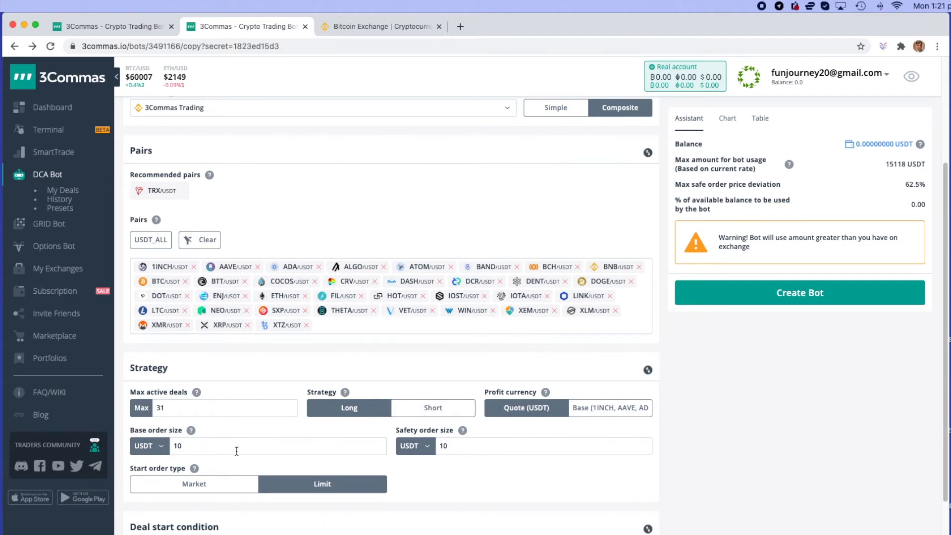
click(169, 408)
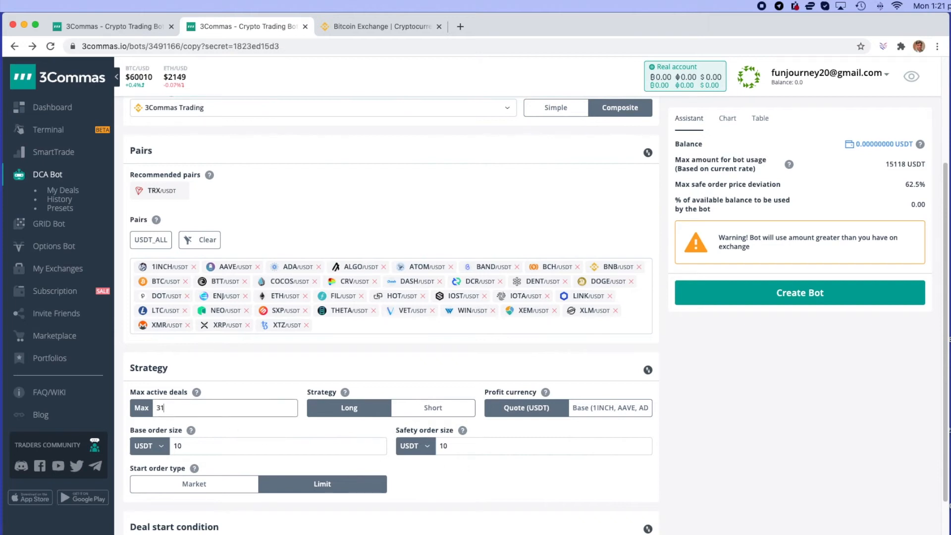
key(BackSpace)
key(BackSpace)
text(1)
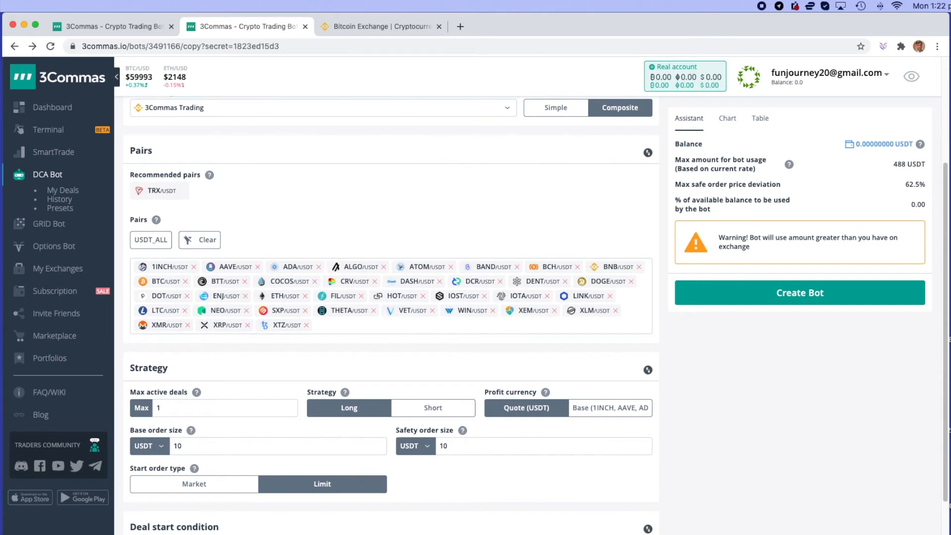
Review the copied bot's strategy, deal start condition, take profit, stop loss and safety order settings
scroll(392, 297, down, 4)
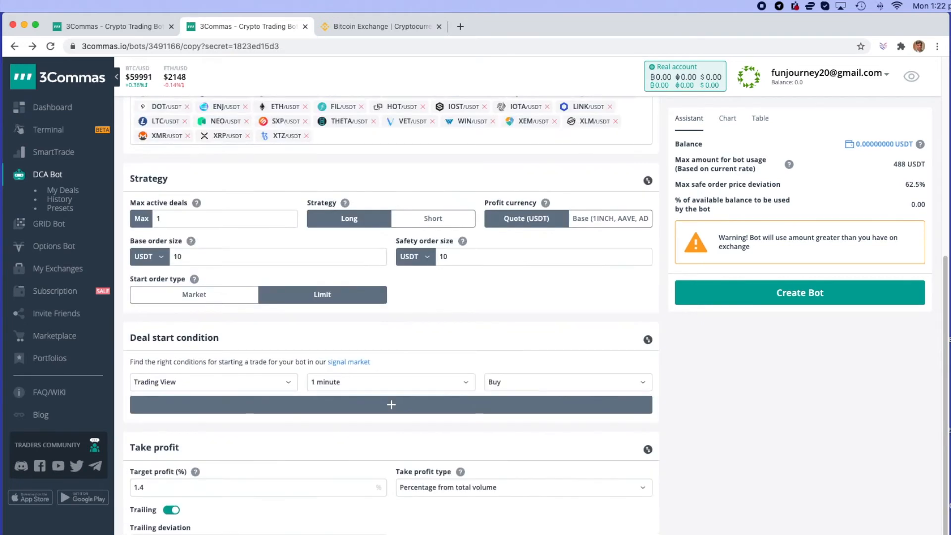
scroll(509, 527, down, 3)
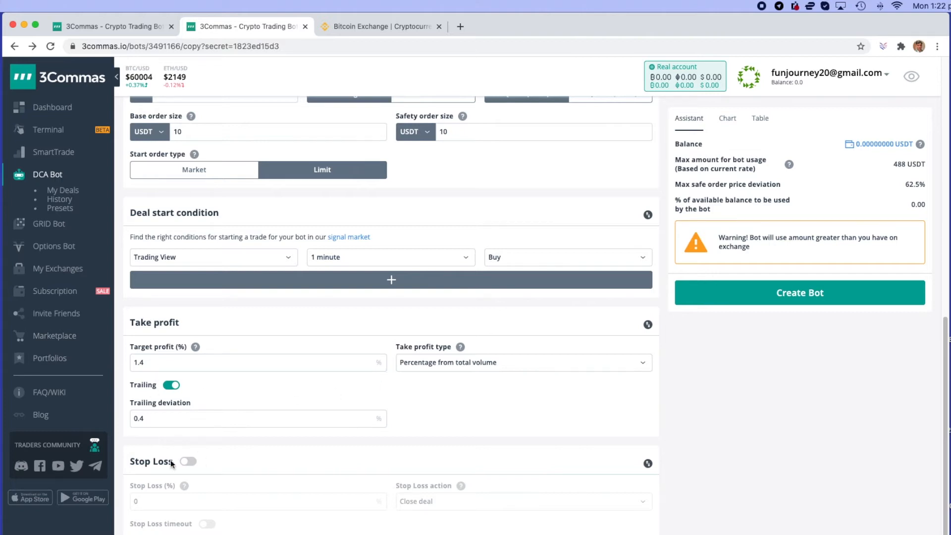
scroll(204, 462, down, 4)
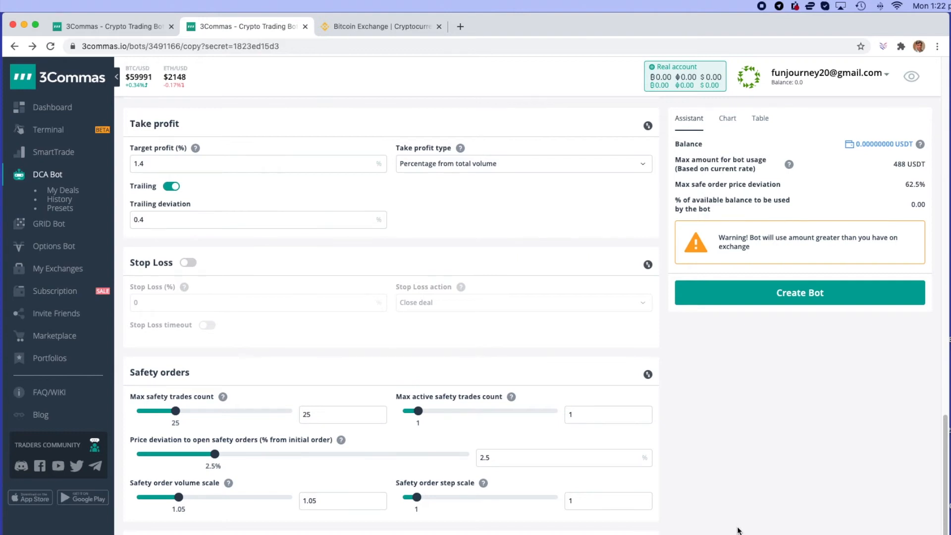
scroll(738, 530, up, 12)
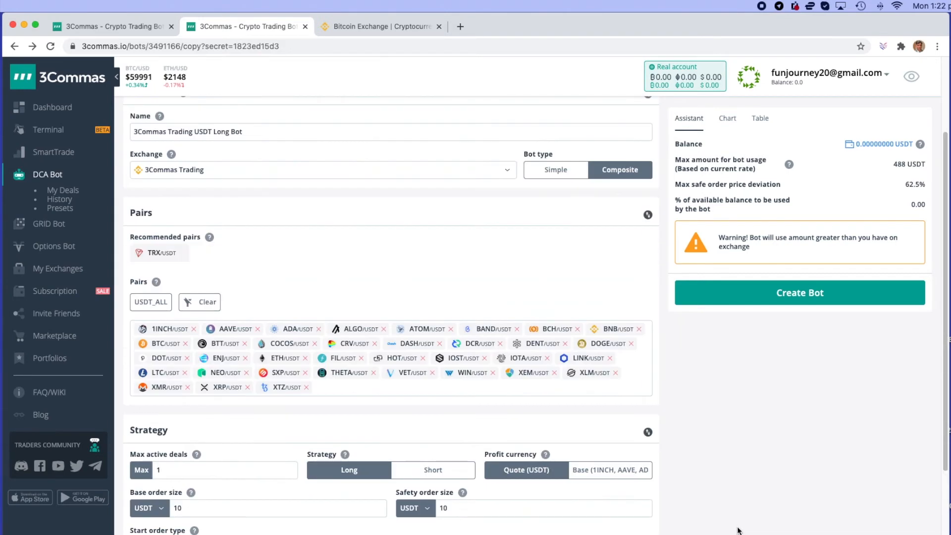
scroll(738, 530, up, 4)
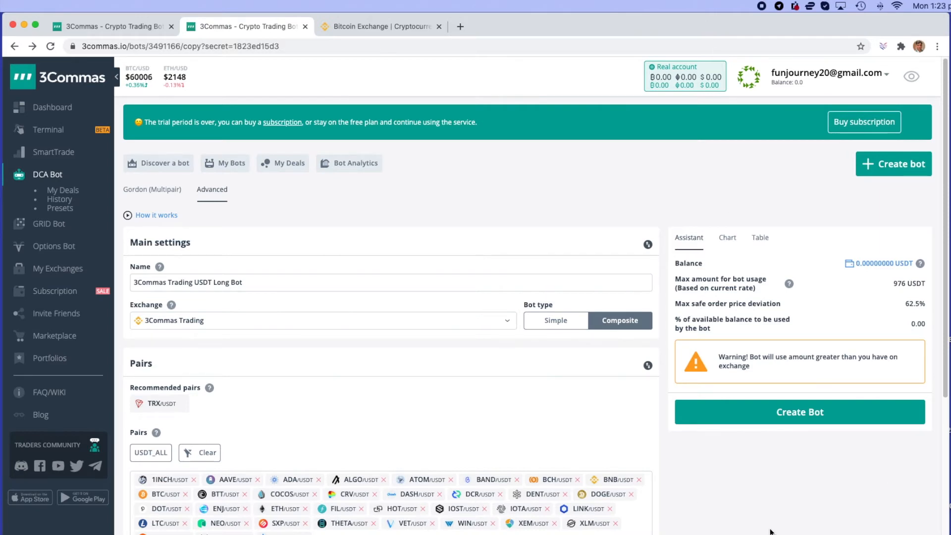
Try max active deals values of 23, 4, 1 and 5, and clear the field
scroll(770, 532, down, 4)
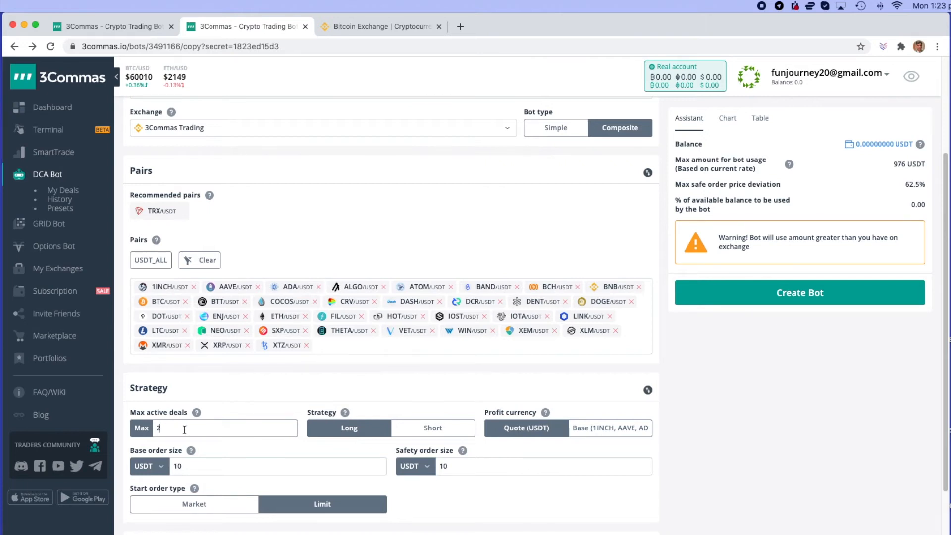
key(BackSpace)
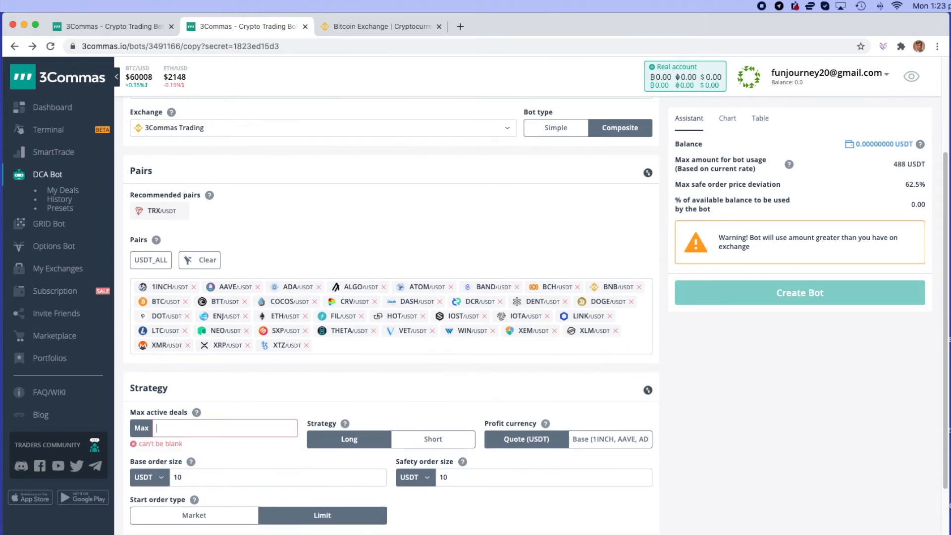
text(23)
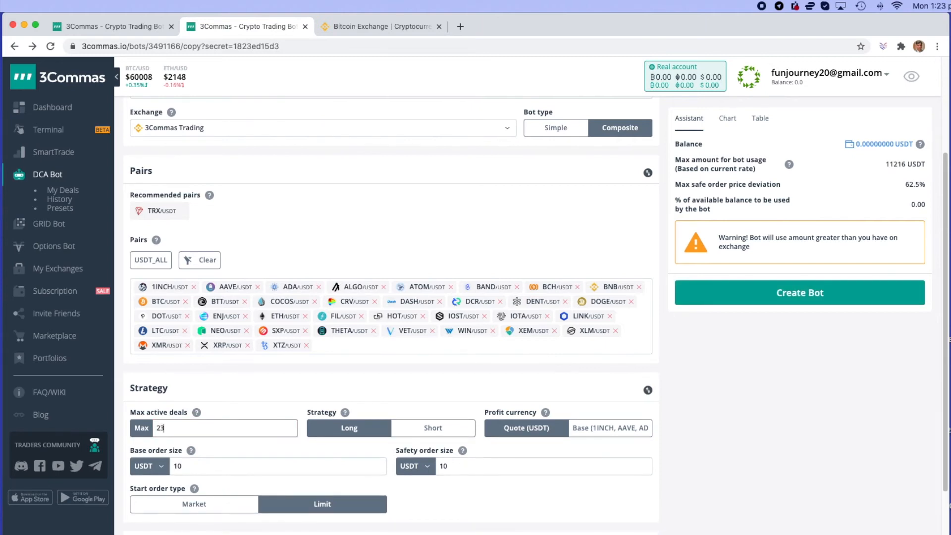
key(BackSpace)
key(BackSpace)
text(4)
key(BackSpace)
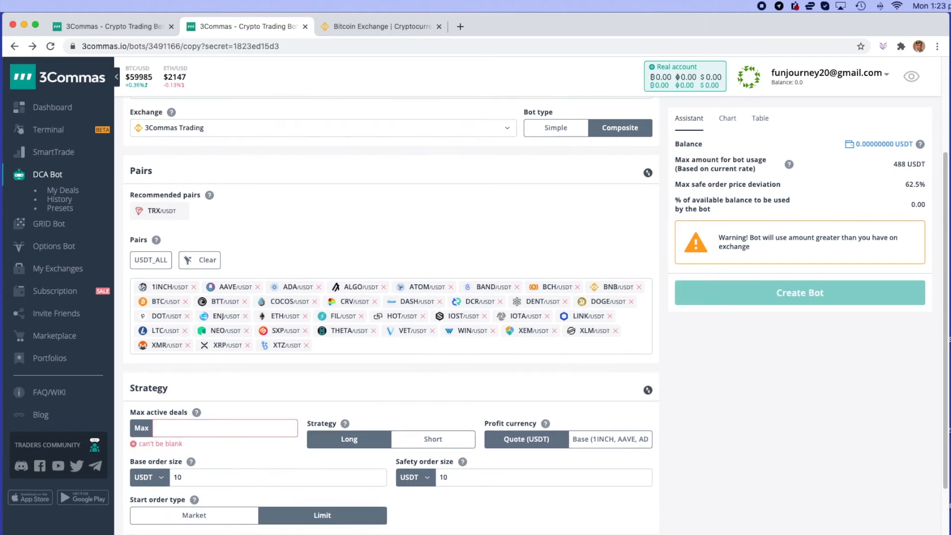
text(1)
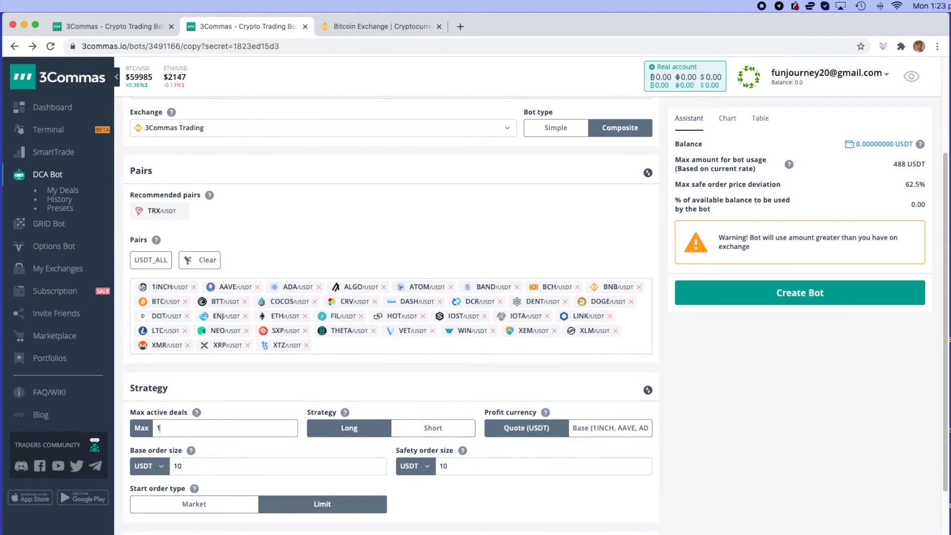
key(BackSpace)
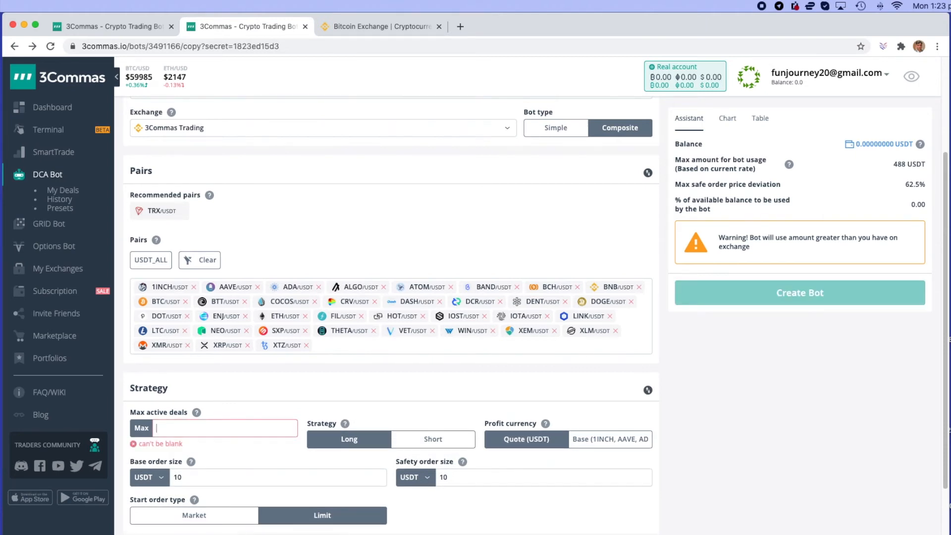
text(5)
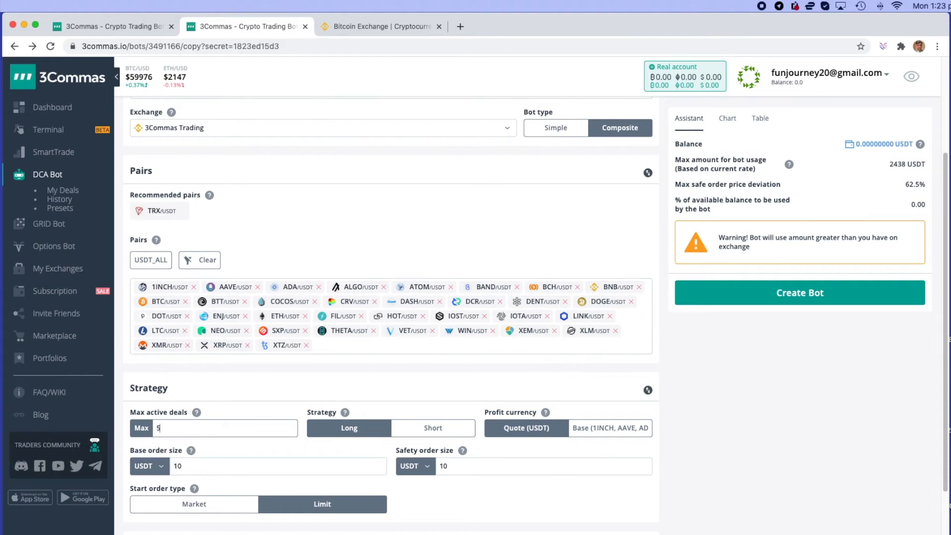
key(BackSpace)
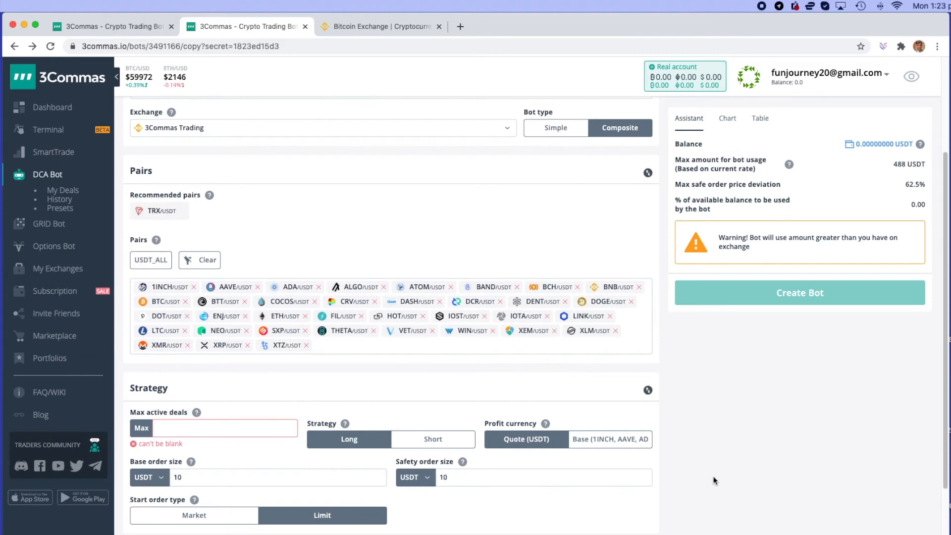
Enter 1 as the max active deals and look over the bot's main settings, pairs and maximum usage amount
click(238, 428)
text(1)
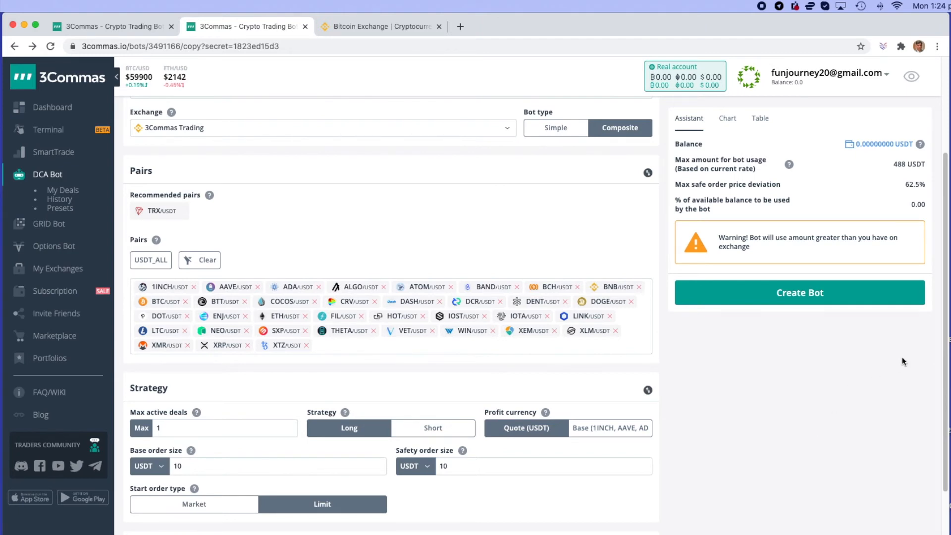
click(837, 487)
scroll(800, 475, up, 4)
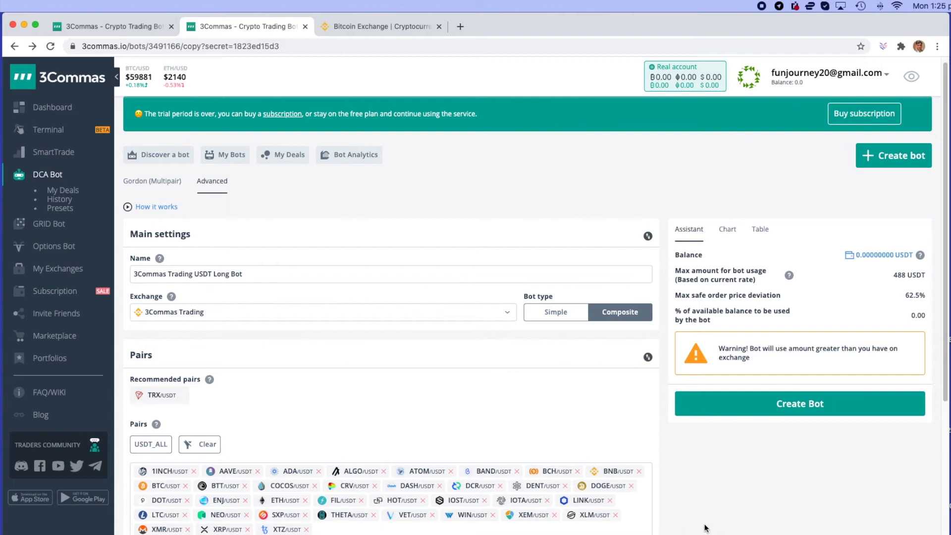
scroll(437, 500, down, 1)
scroll(438, 501, down, 3)
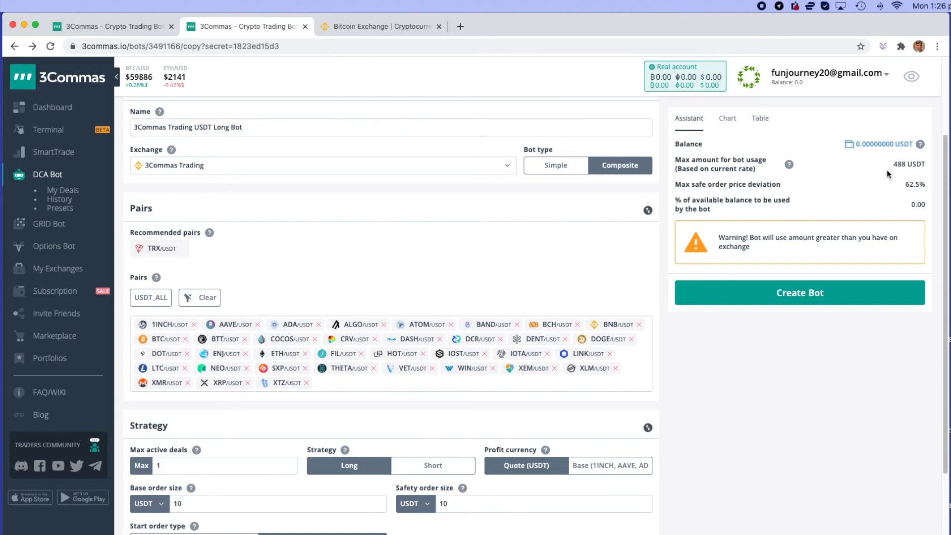
scroll(887, 170, up, 4)
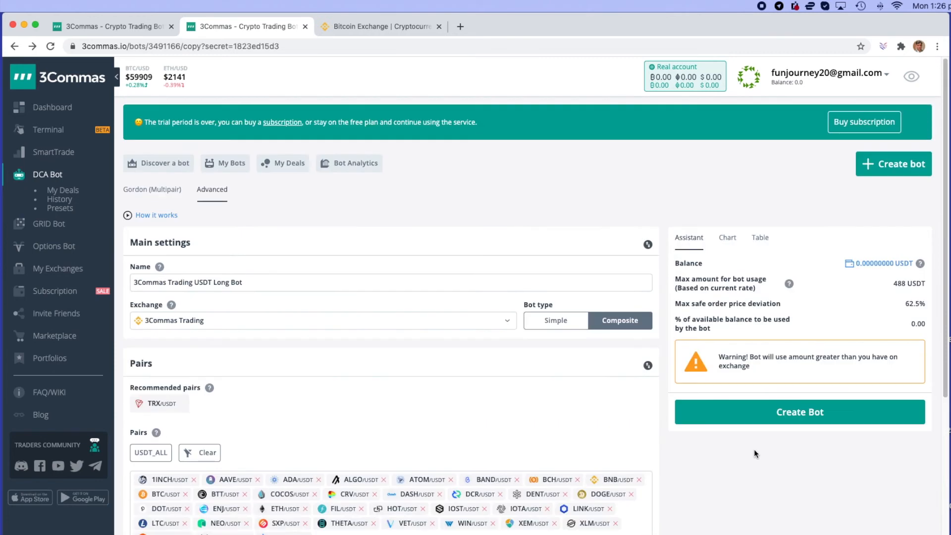
Go to the dashboard and open the full list of popular DCA bots
click(45, 110)
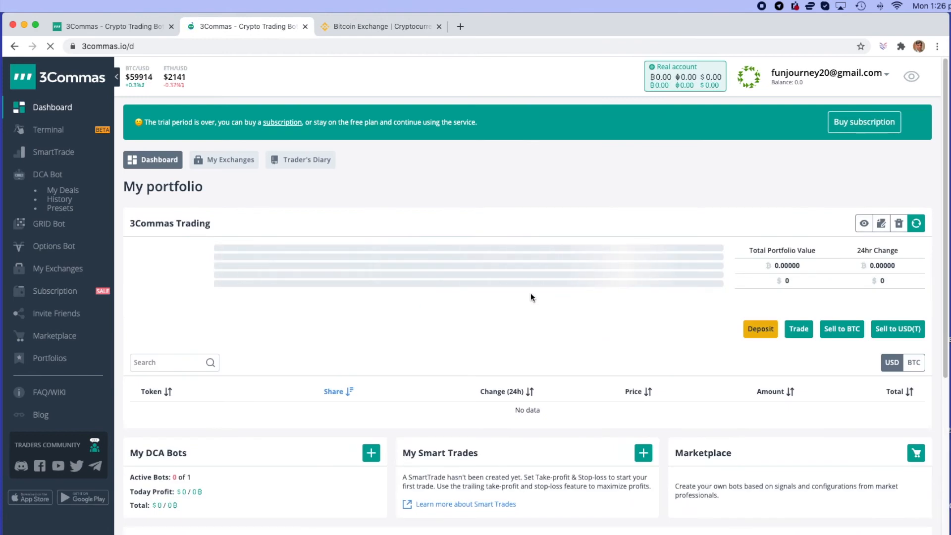
scroll(470, 292, down, 7)
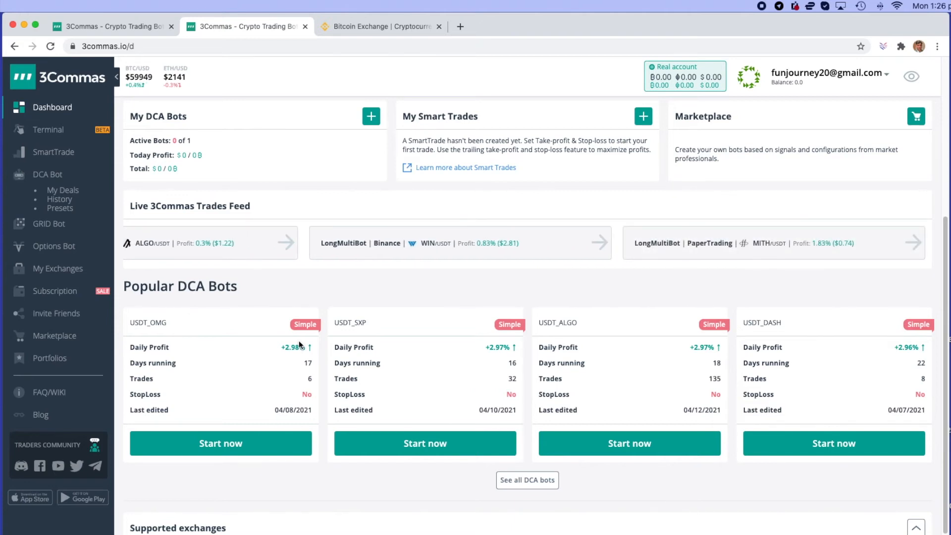
click(522, 484)
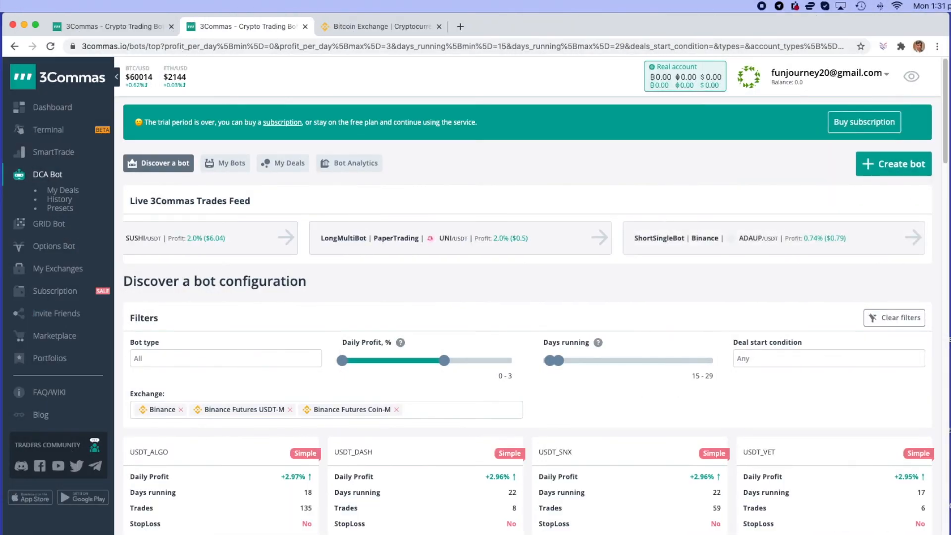
Browse the popular DCA bot configurations, comparing their daily profit, days running, trades, stop loss and bot type
scroll(528, 315, down, 3)
scroll(528, 315, down, 8)
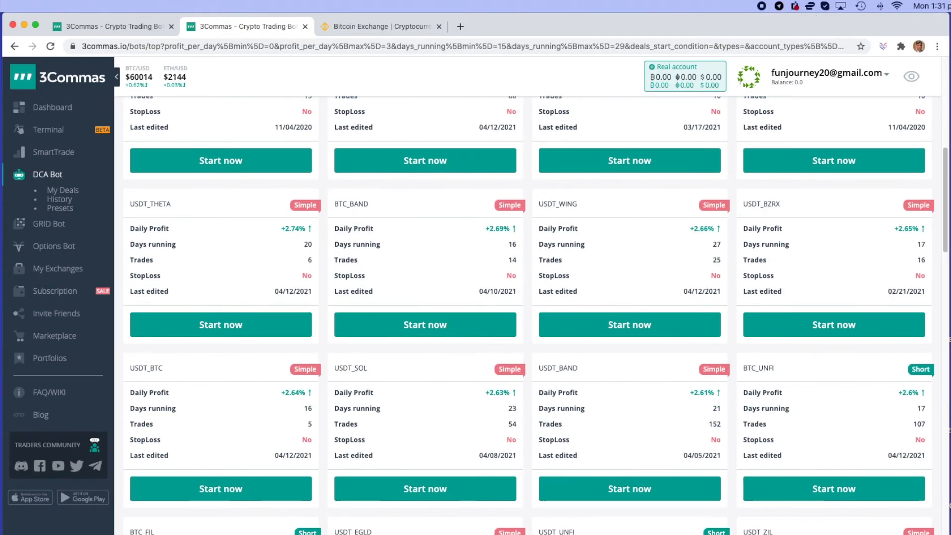
scroll(528, 315, down, 2)
scroll(528, 315, down, 7)
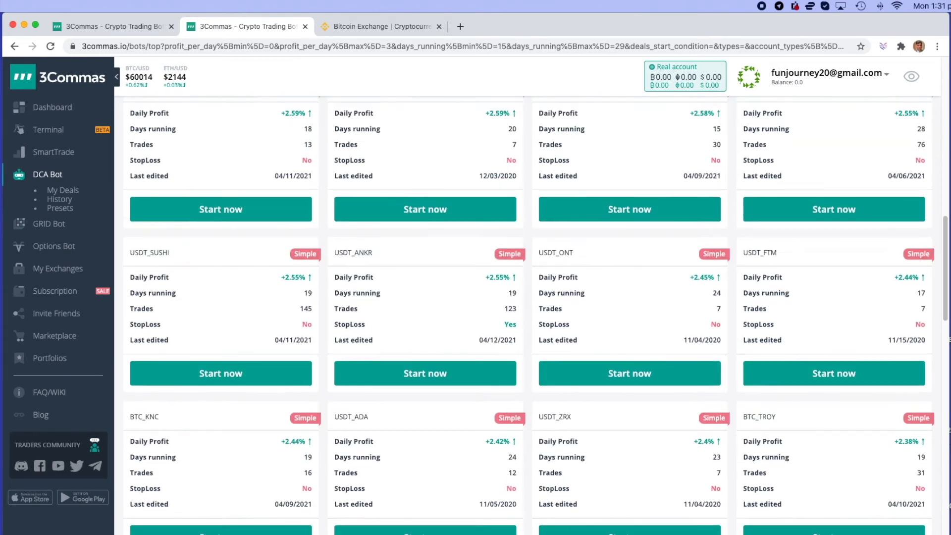
scroll(528, 315, down, 15)
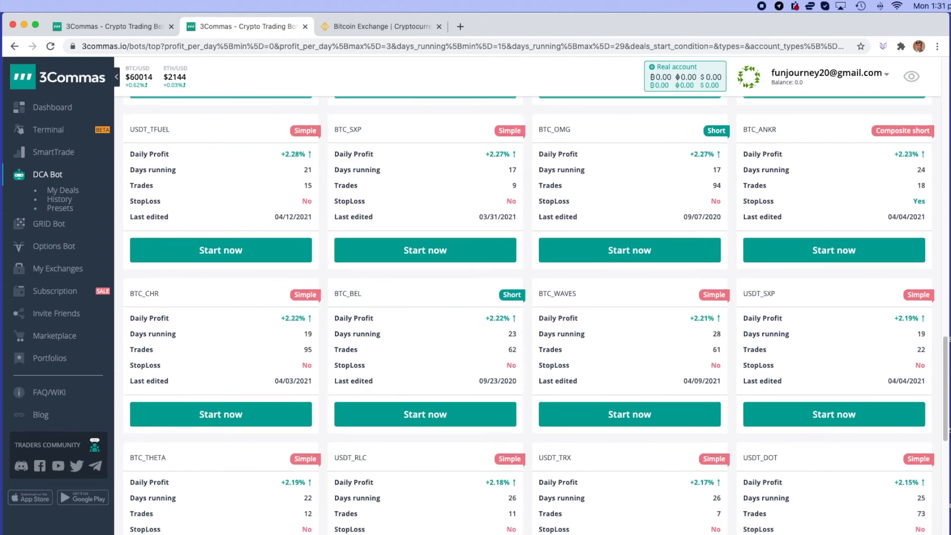
scroll(528, 315, down, 5)
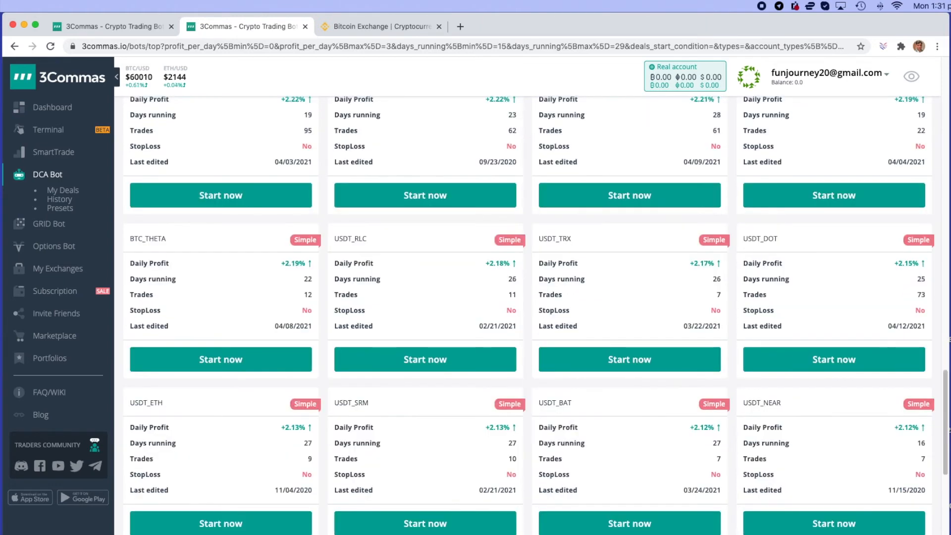
scroll(528, 315, down, 4)
scroll(528, 315, down, 2)
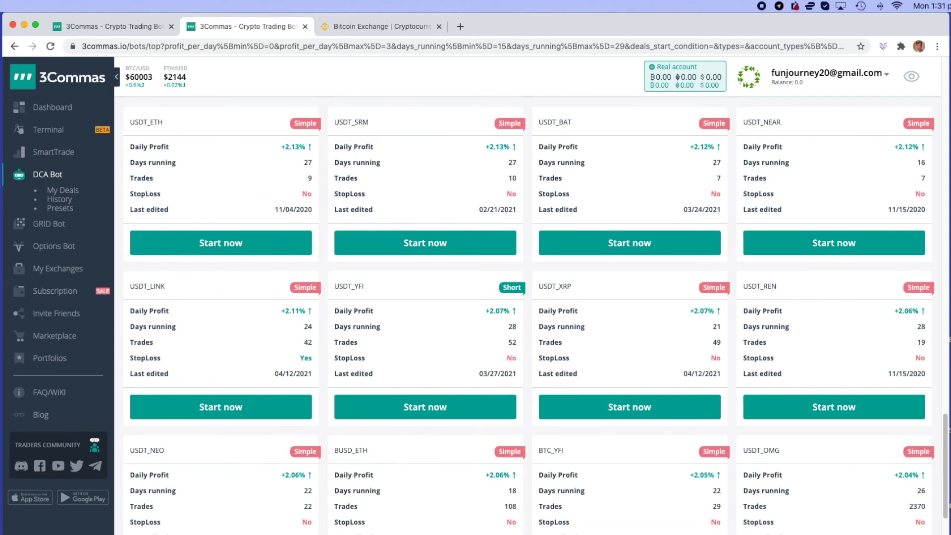
scroll(528, 315, down, 1)
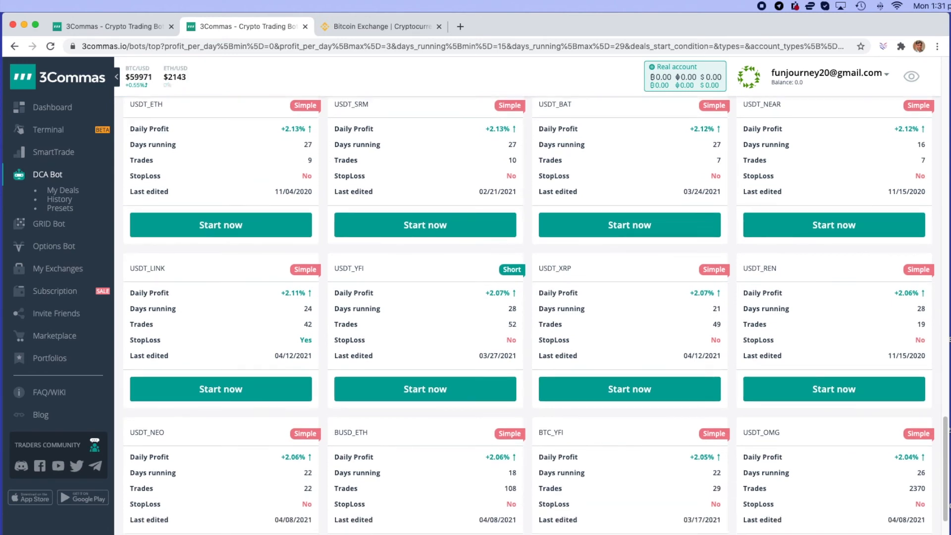
scroll(528, 315, down, 2)
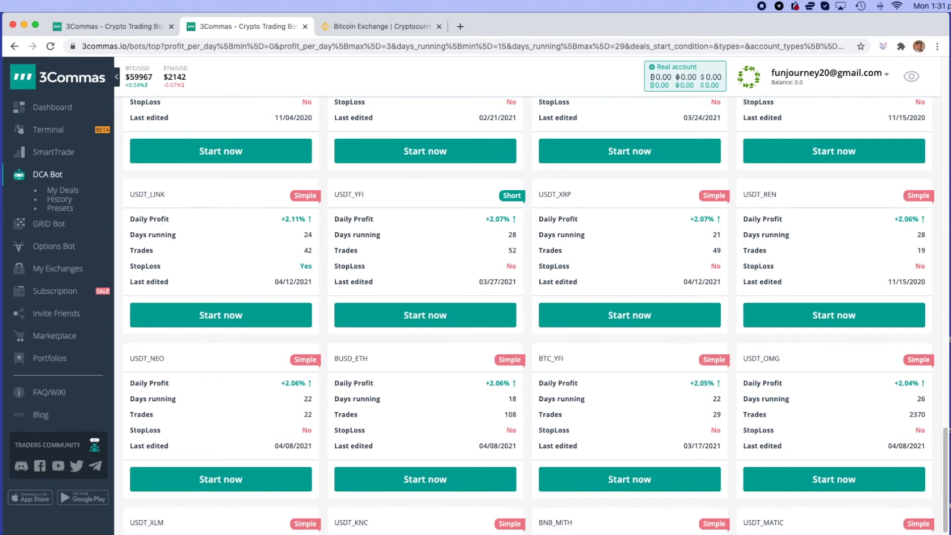
scroll(528, 315, down, 3)
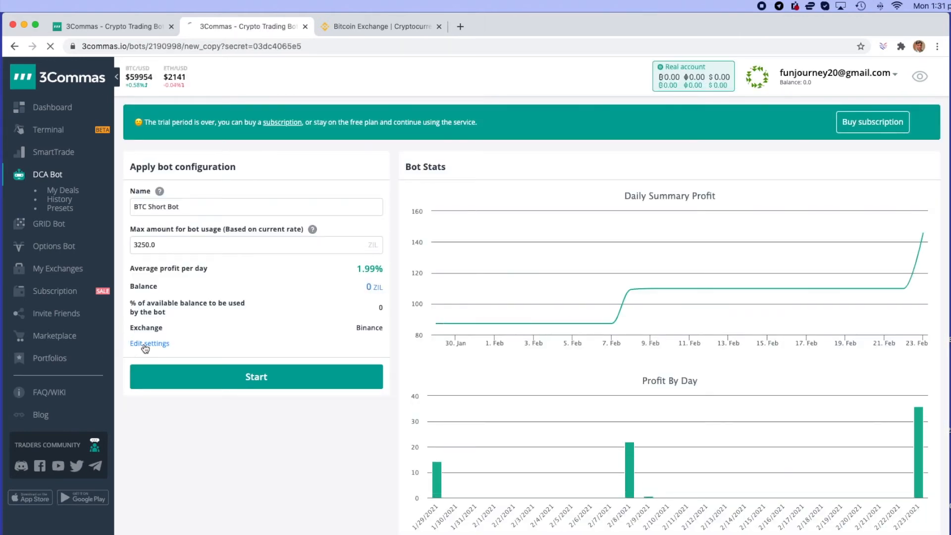
Open the editable settings of the ZIL short bot and review its pair, strategy, order sizes and deal start conditions
click(145, 347)
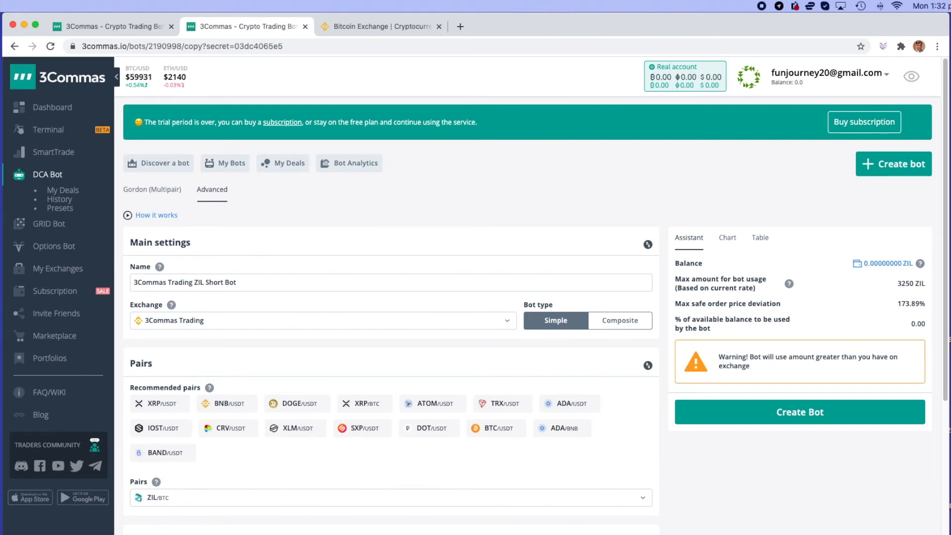
scroll(429, 533, down, 5)
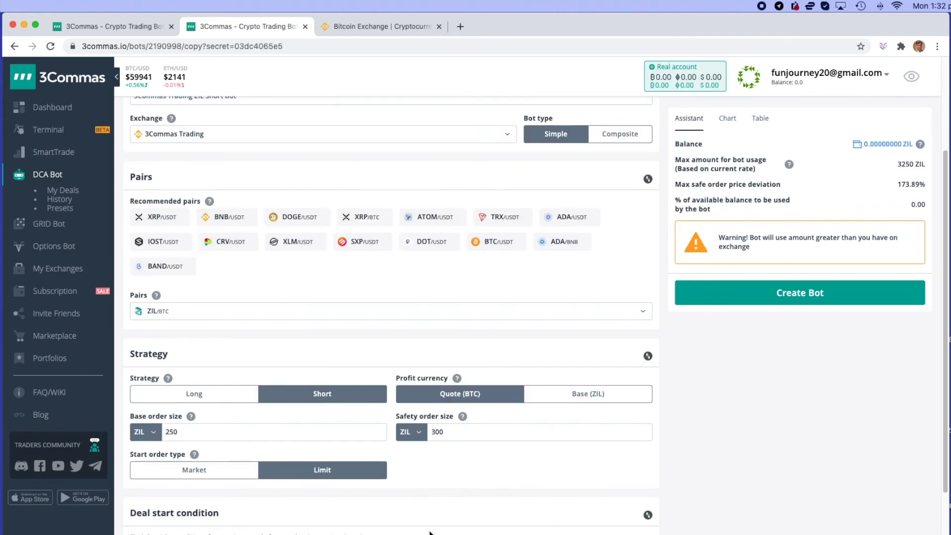
scroll(430, 525, down, 2)
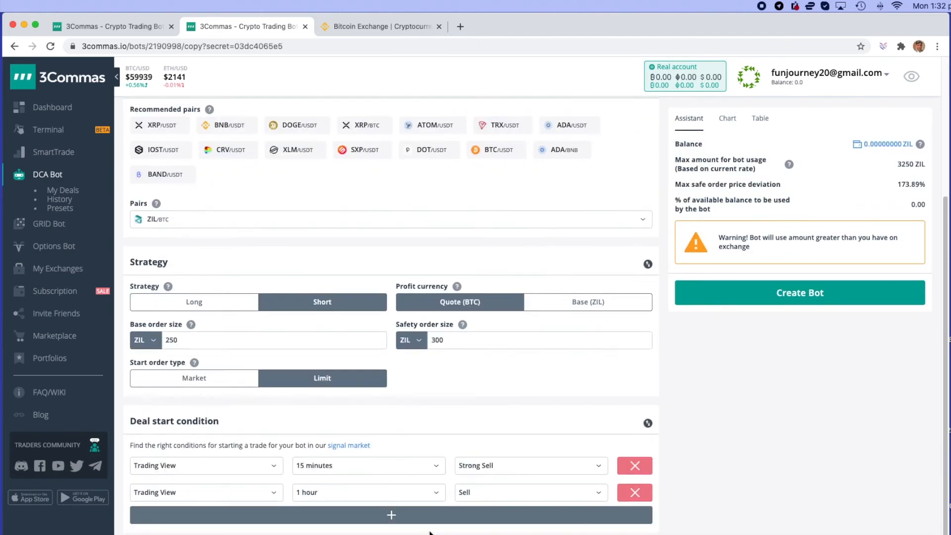
scroll(629, 460, up, 3)
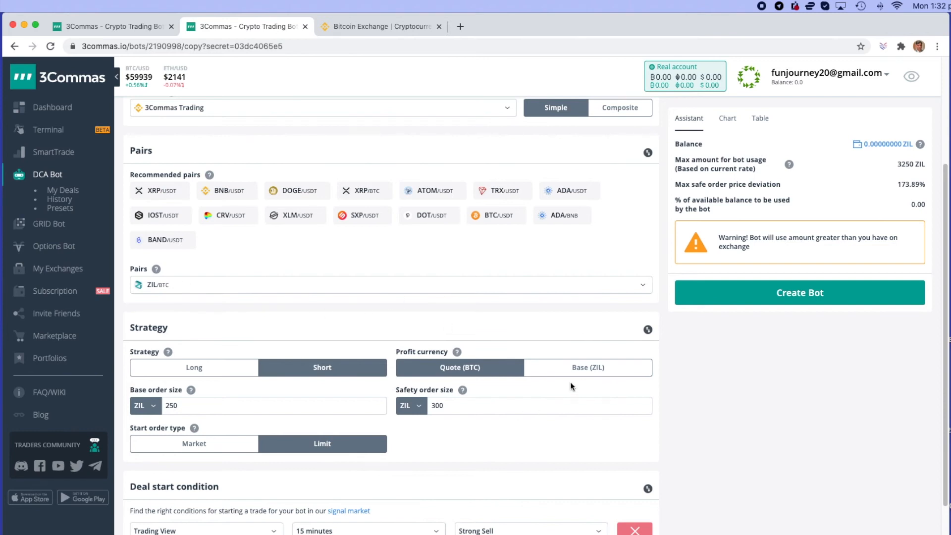
Switch the bot type to Composite, try 2 as the max active deals and enter 1 again
click(619, 112)
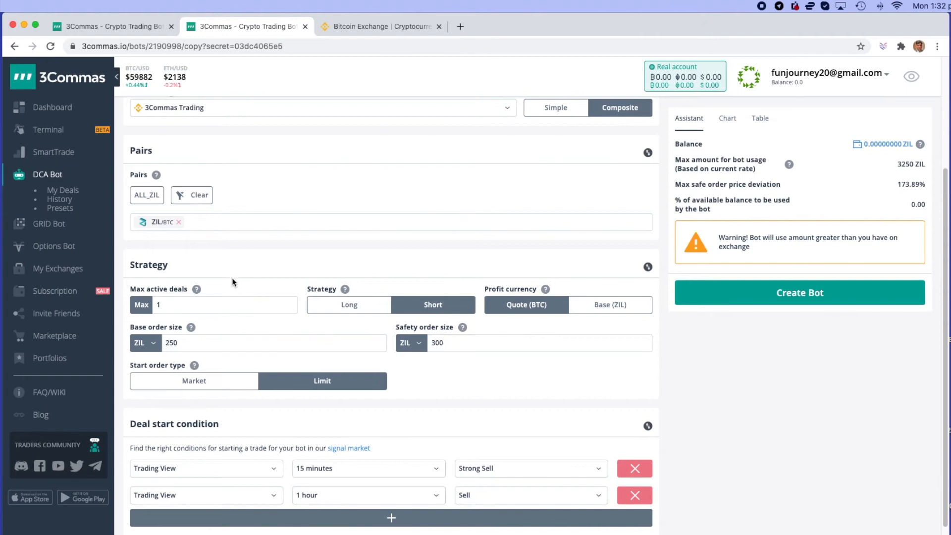
click(175, 302)
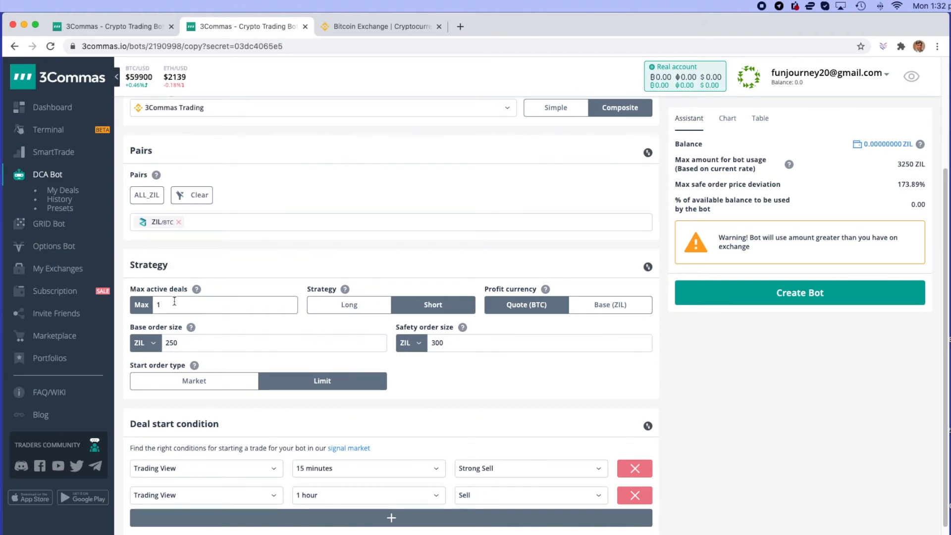
key(BackSpace)
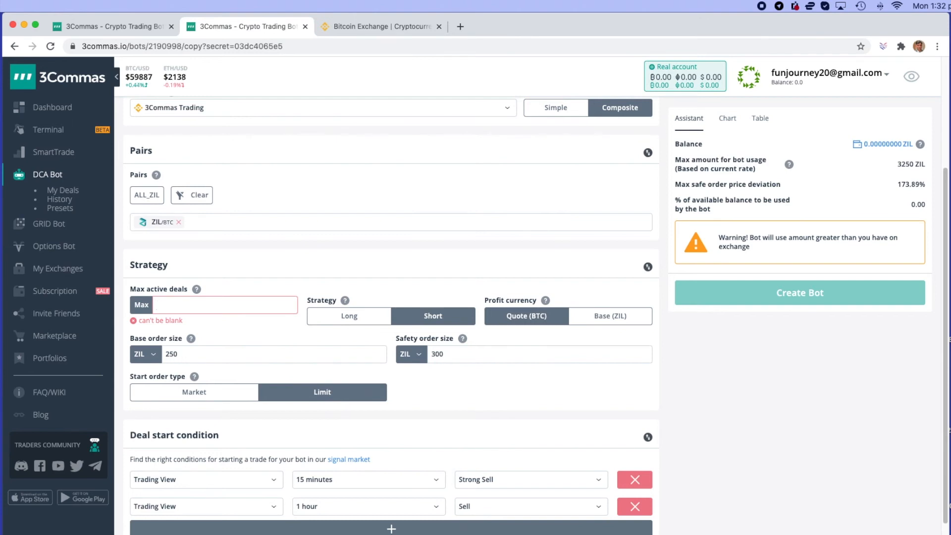
text(1)
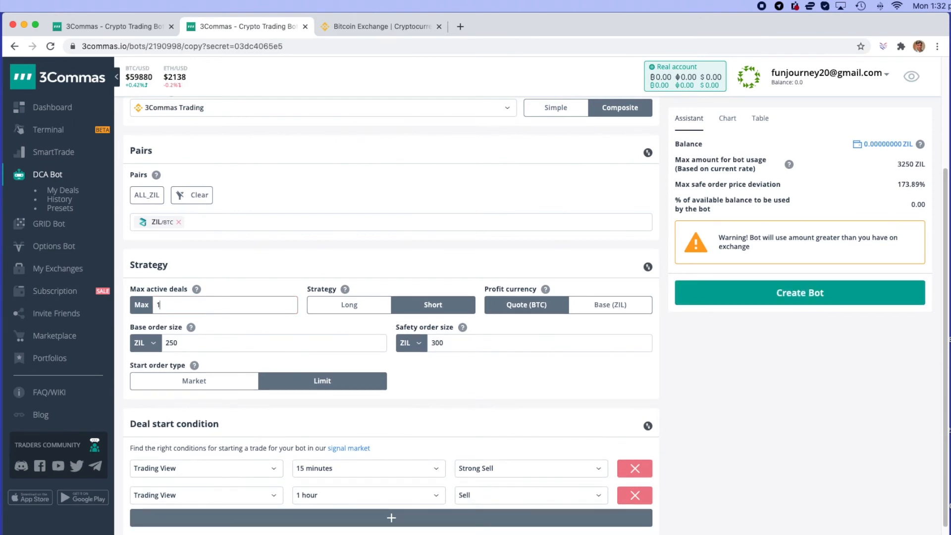
key(BackSpace)
text(2)
key(BackSpace)
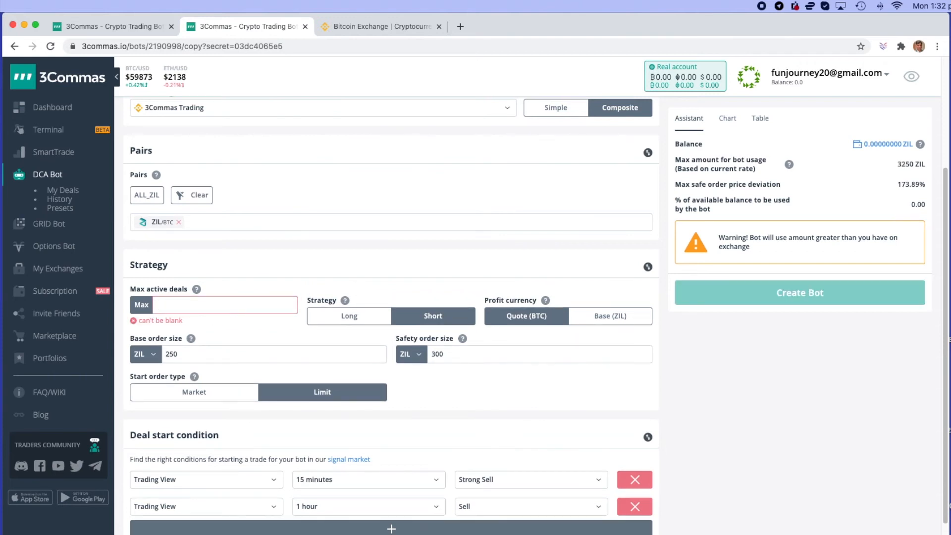
text(1)
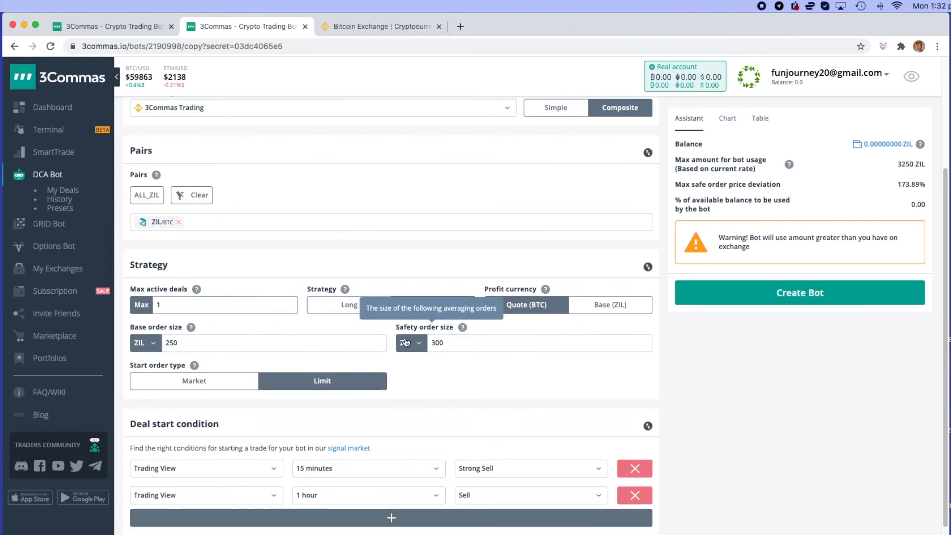
Review the ZIL short bot's take profit, stop loss and safety order settings
scroll(433, 447, down, 2)
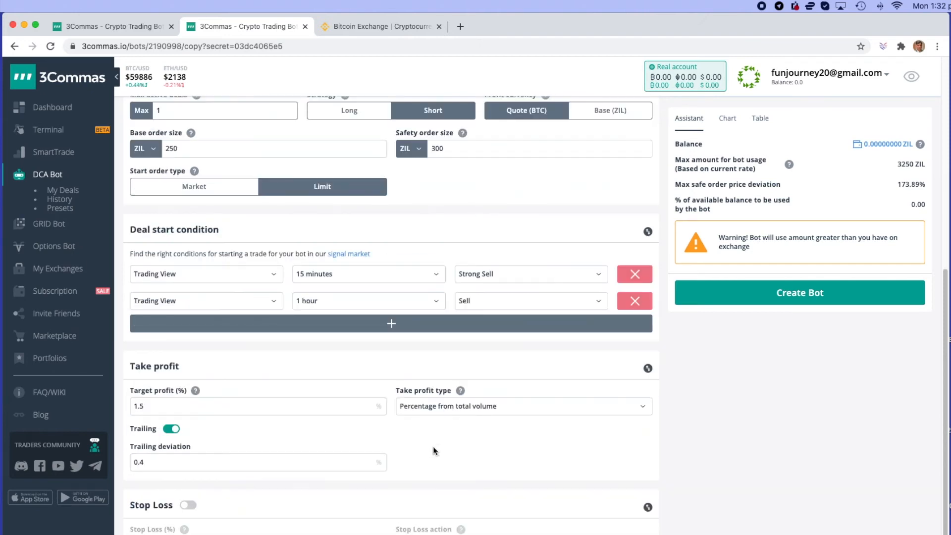
scroll(433, 447, down, 5)
scroll(435, 450, up, 15)
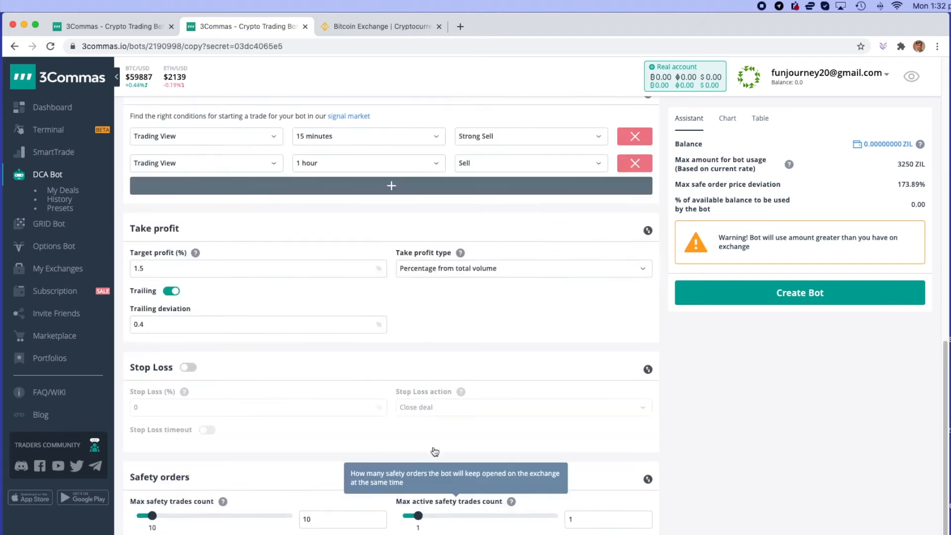
Leave the bot for the dashboard and open the full list of popular DCA bots
click(56, 118)
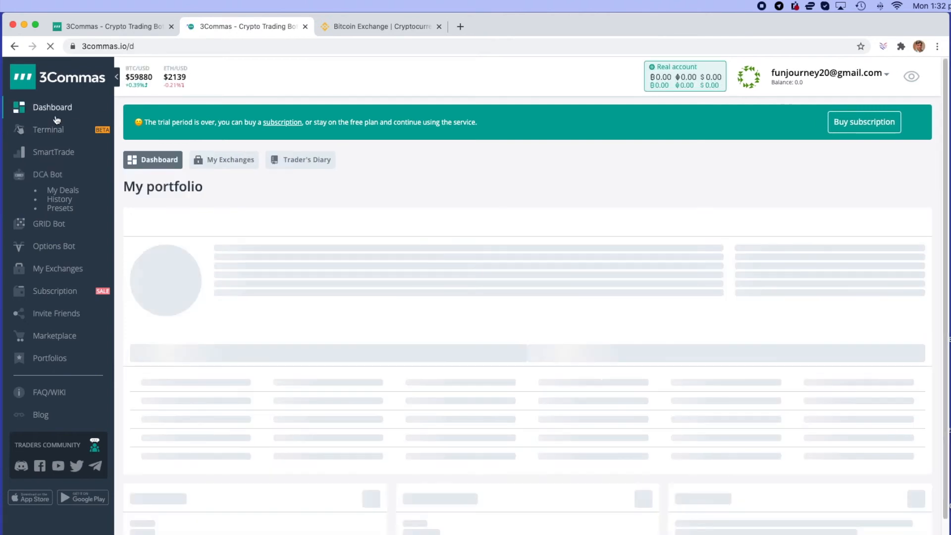
scroll(441, 284, down, 4)
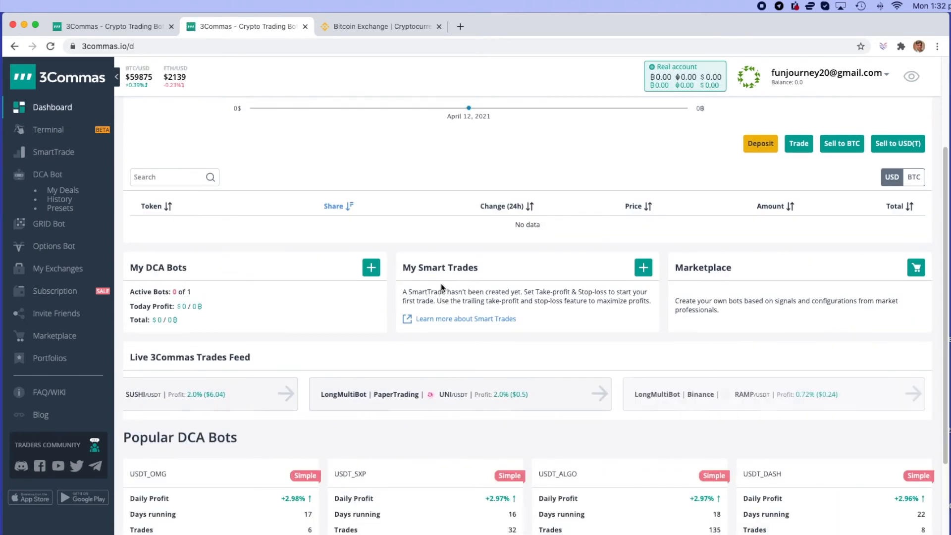
scroll(440, 284, down, 7)
click(536, 276)
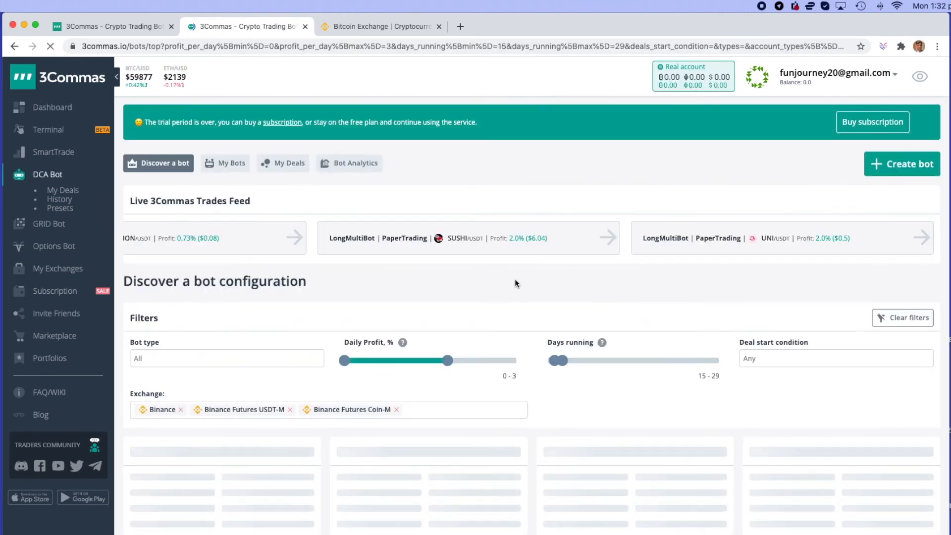
Examine the listed simple, short and composite bot configurations and return to the filters above them
scroll(427, 274, down, 10)
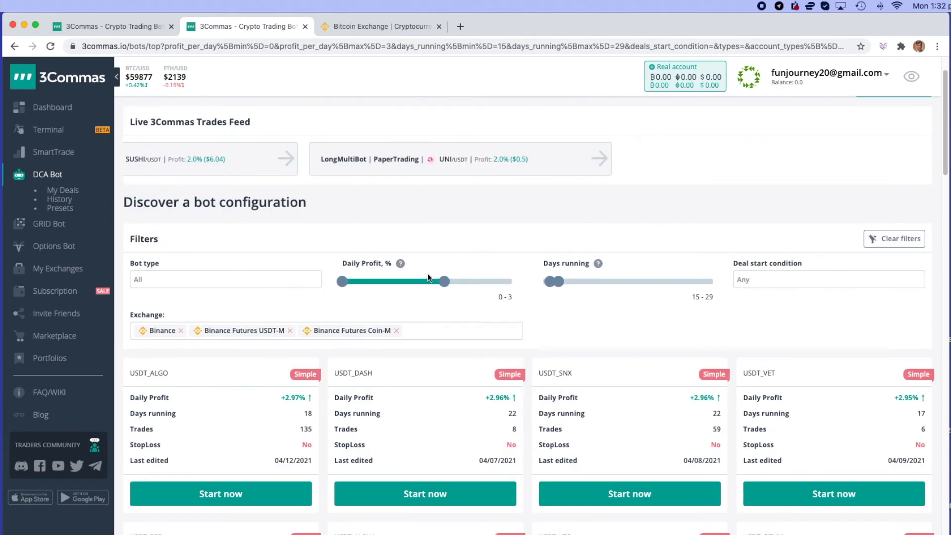
scroll(428, 279, down, 20)
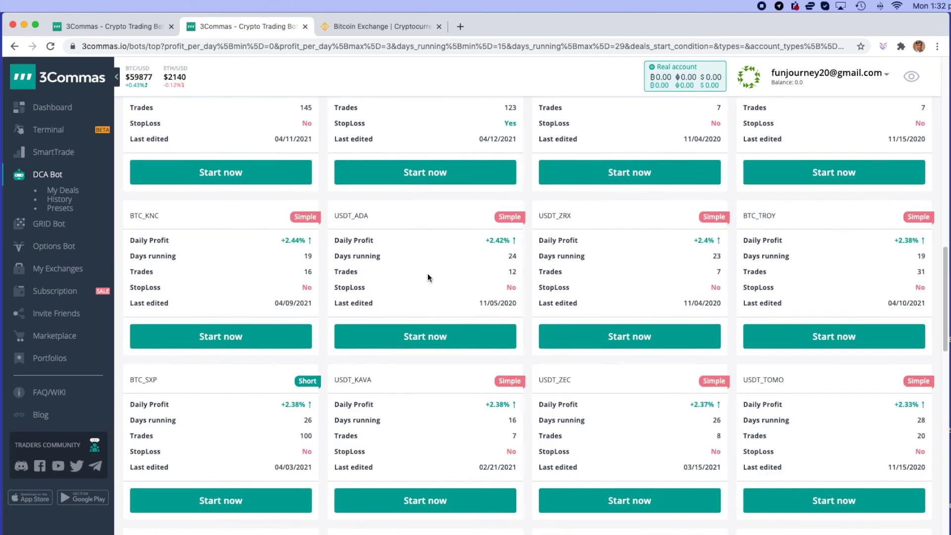
scroll(427, 274, down, 20)
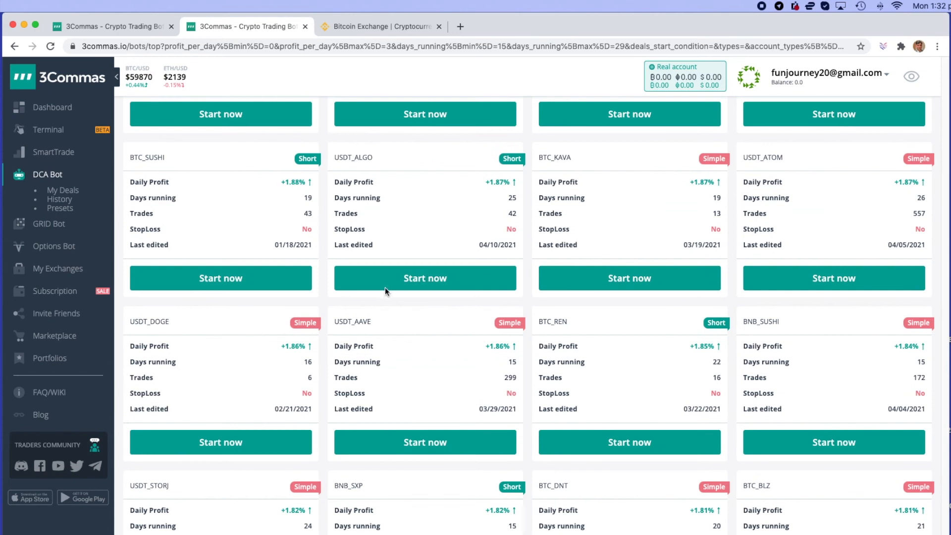
scroll(642, 335, down, 8)
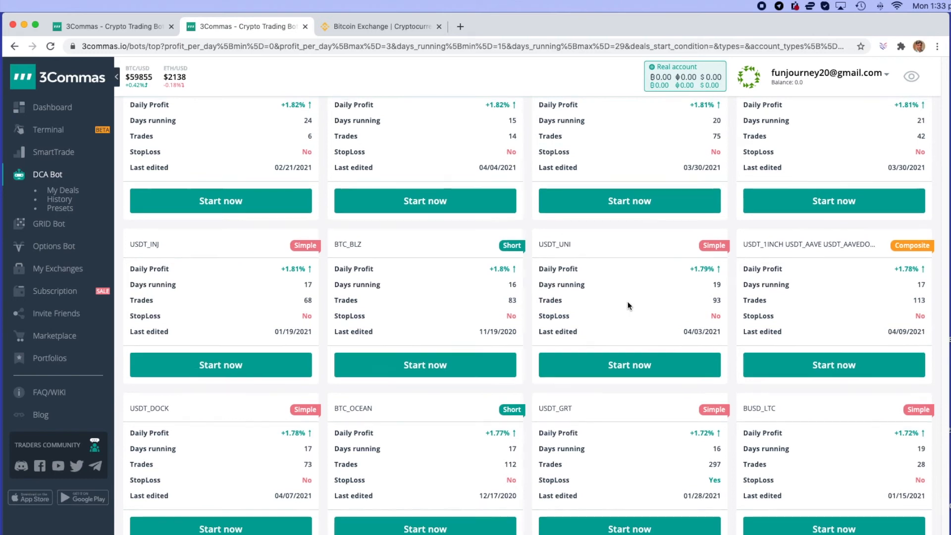
scroll(628, 306, up, 8)
scroll(628, 305, up, 15)
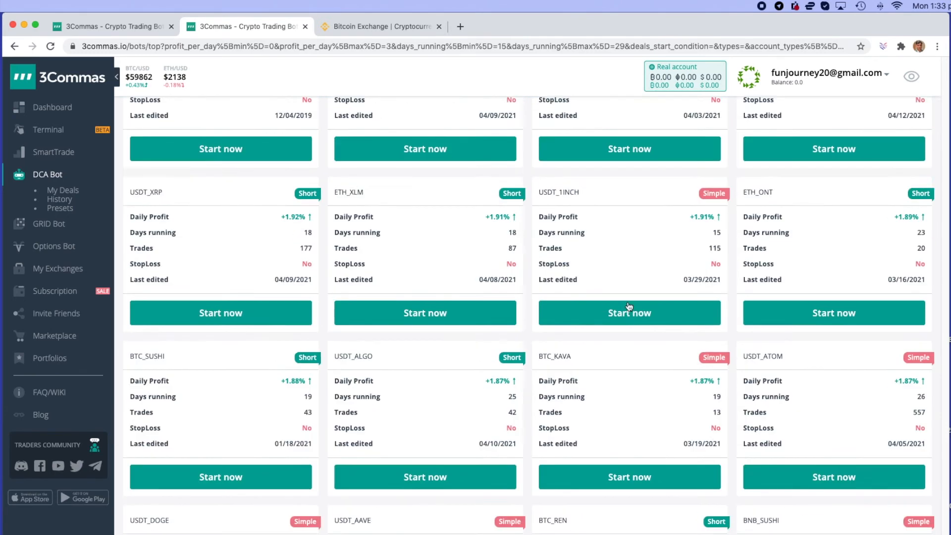
scroll(628, 303, up, 15)
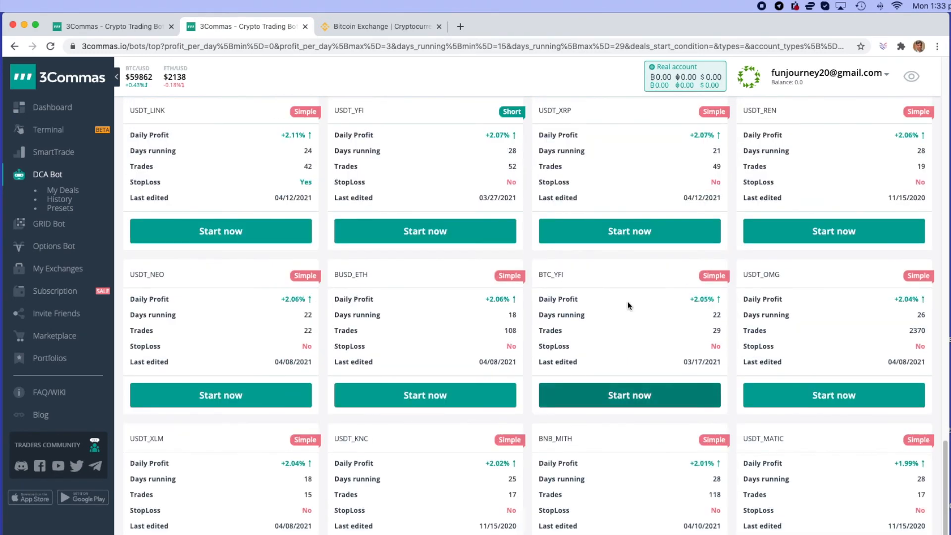
scroll(628, 303, up, 15)
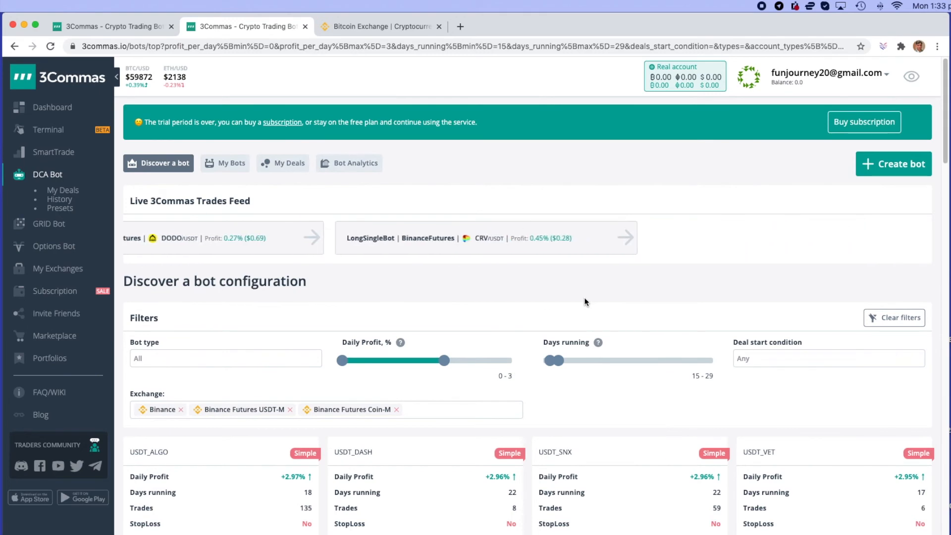
Remove Binance Futures Coin-M, Binance and Binance Futures USDT-M from the exchange filter so that it covers all exchanges
click(388, 412)
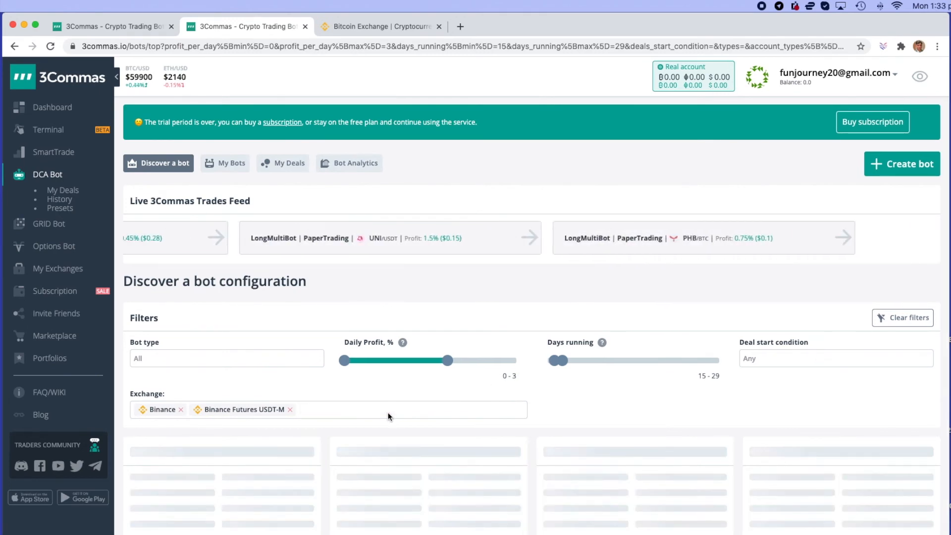
click(286, 409)
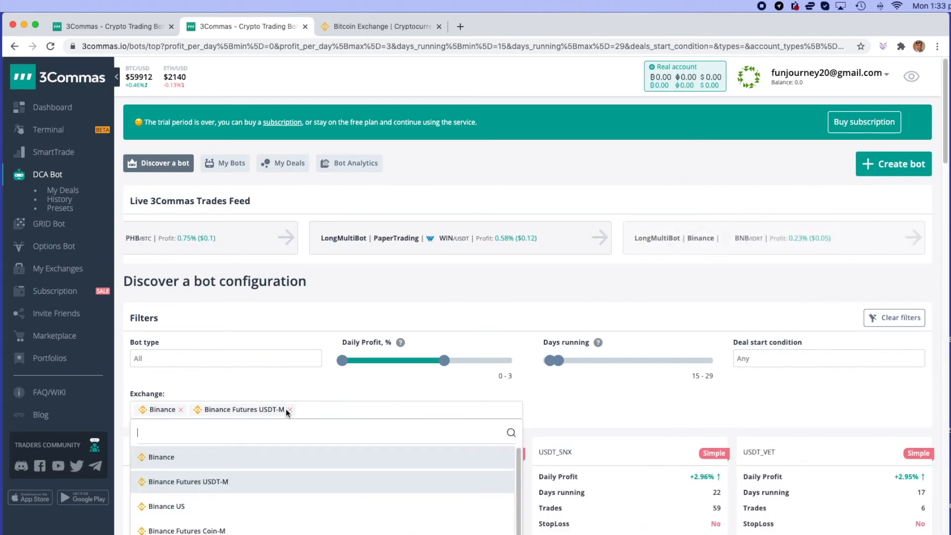
click(286, 408)
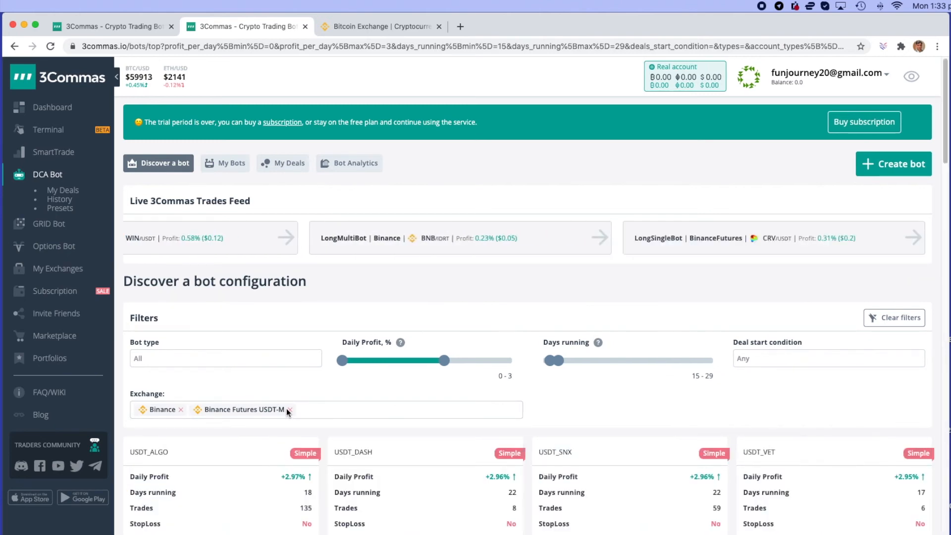
click(287, 409)
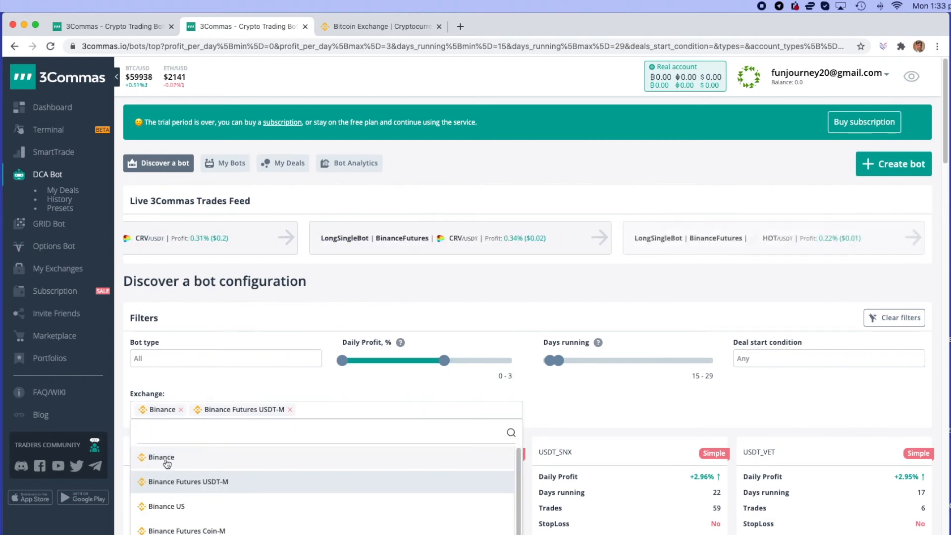
click(208, 456)
click(235, 410)
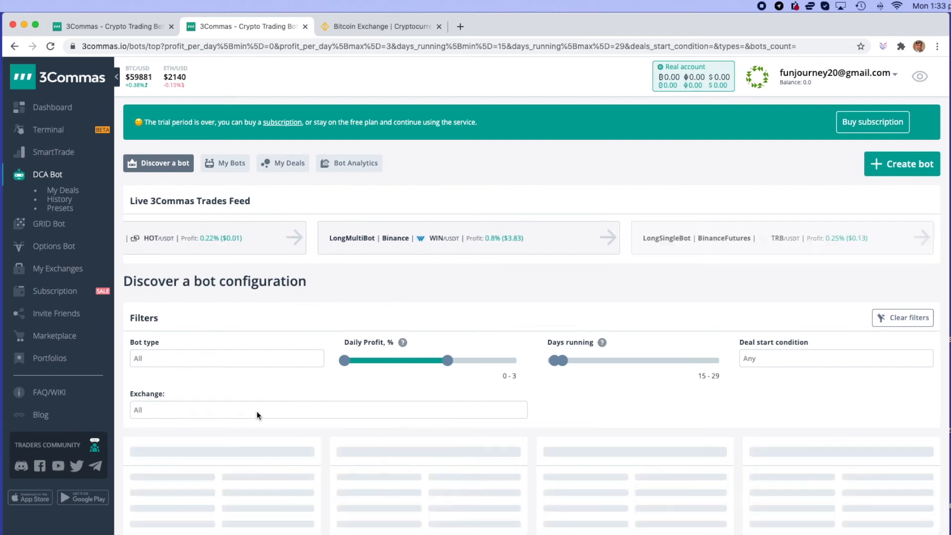
Filter the bot configurations to the Binance exchange and start the composite USDT_AAVE configuration with 189 trades
click(218, 411)
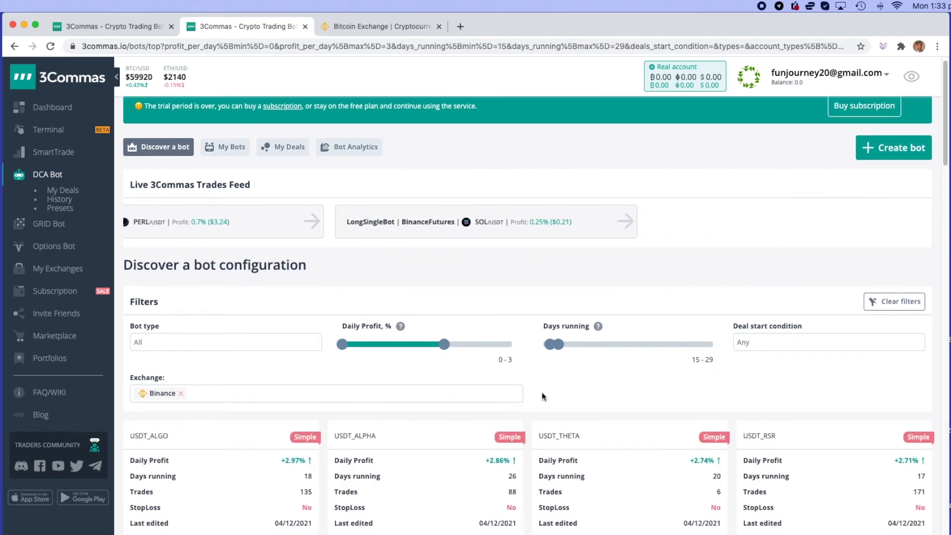
scroll(542, 396, down, 3)
scroll(541, 396, down, 7)
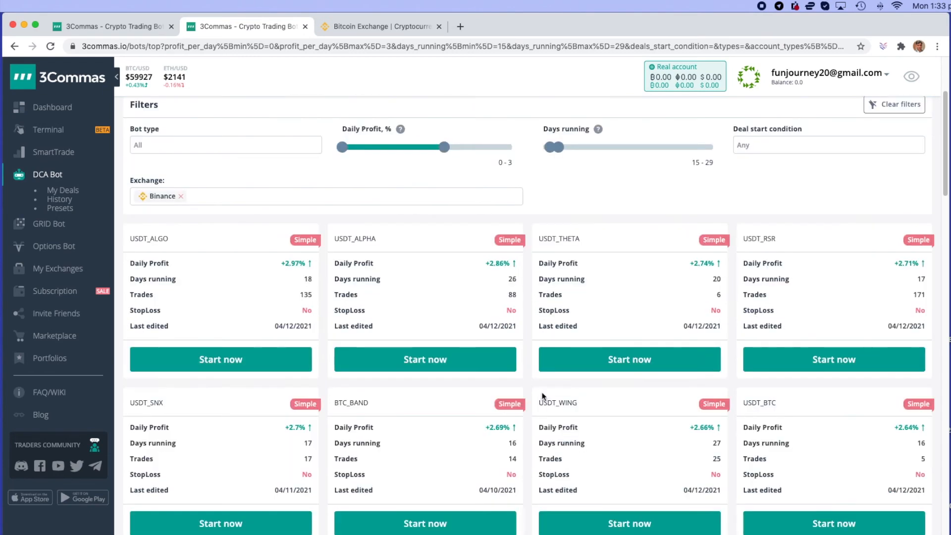
scroll(542, 393, down, 10)
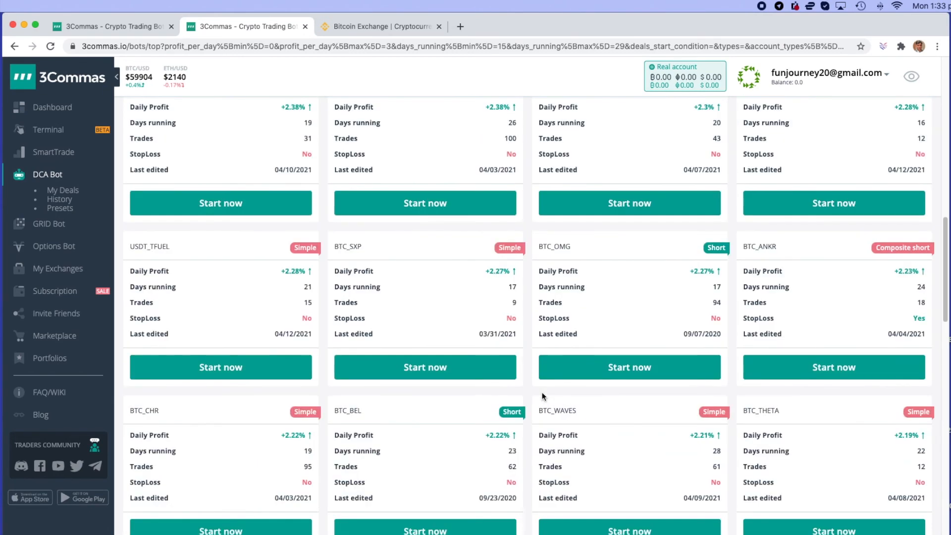
scroll(542, 392, down, 15)
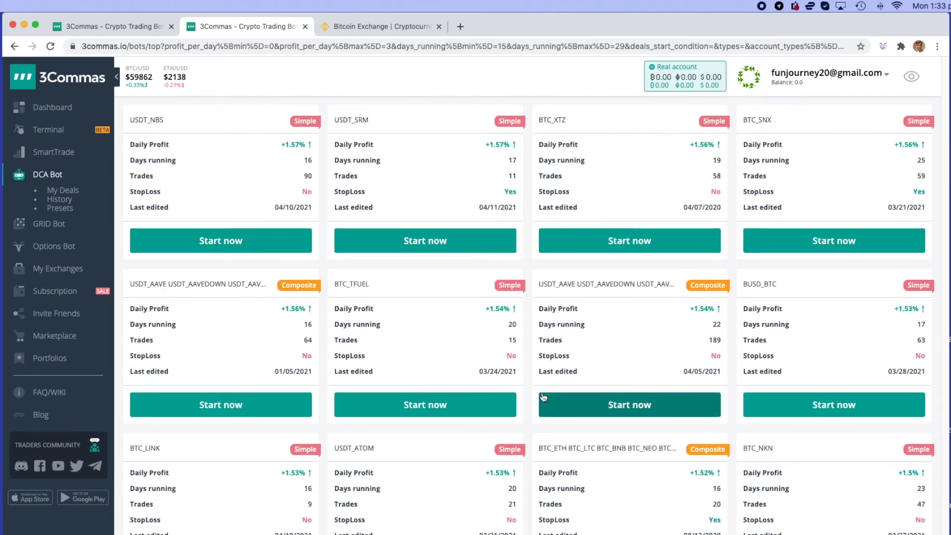
click(543, 397)
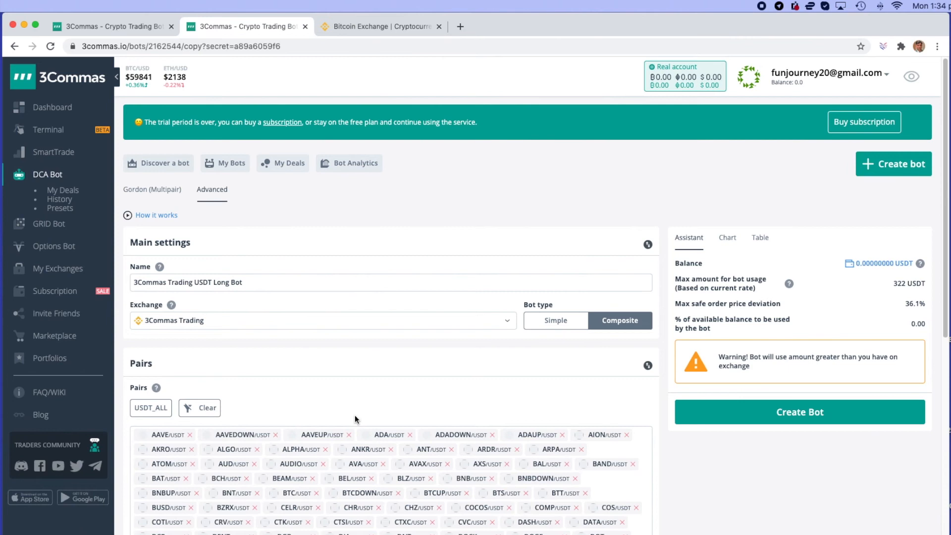
Add all USDT pairs to the composite bot and look over its expanded pair list
scroll(399, 471, down, 5)
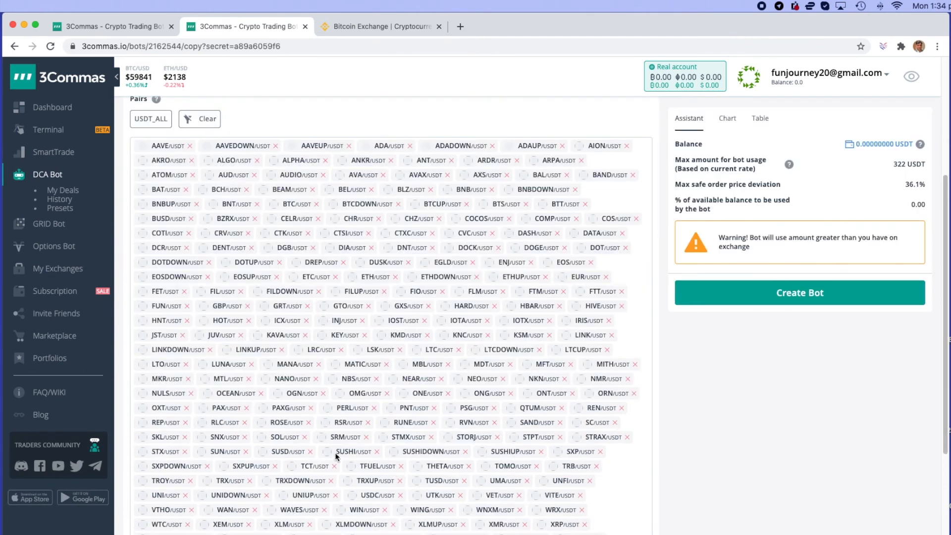
scroll(366, 427, up, 2)
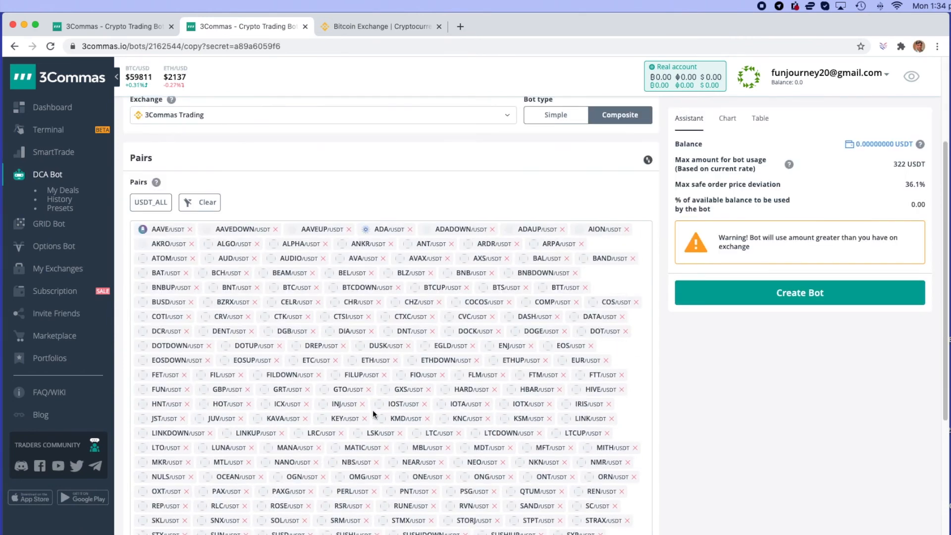
click(154, 203)
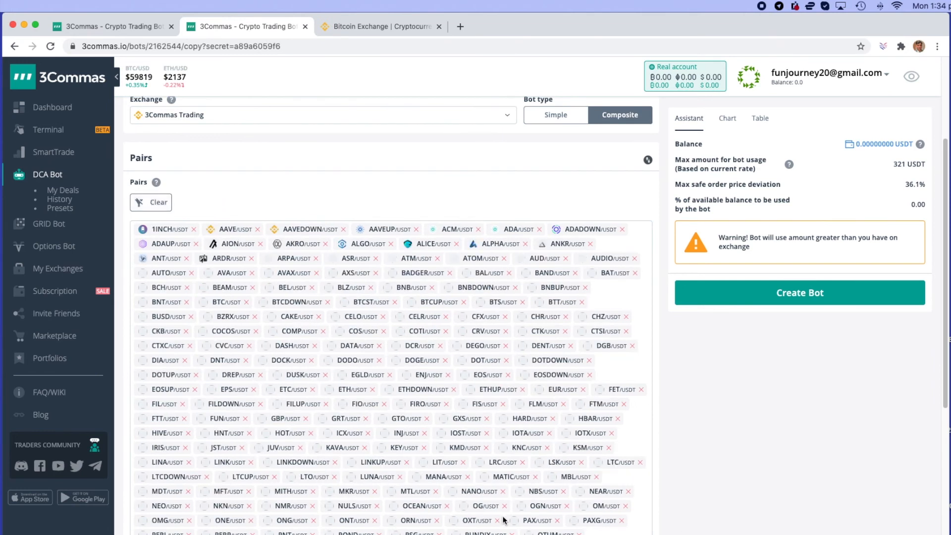
scroll(503, 520, down, 4)
scroll(504, 520, down, 4)
scroll(672, 465, up, 8)
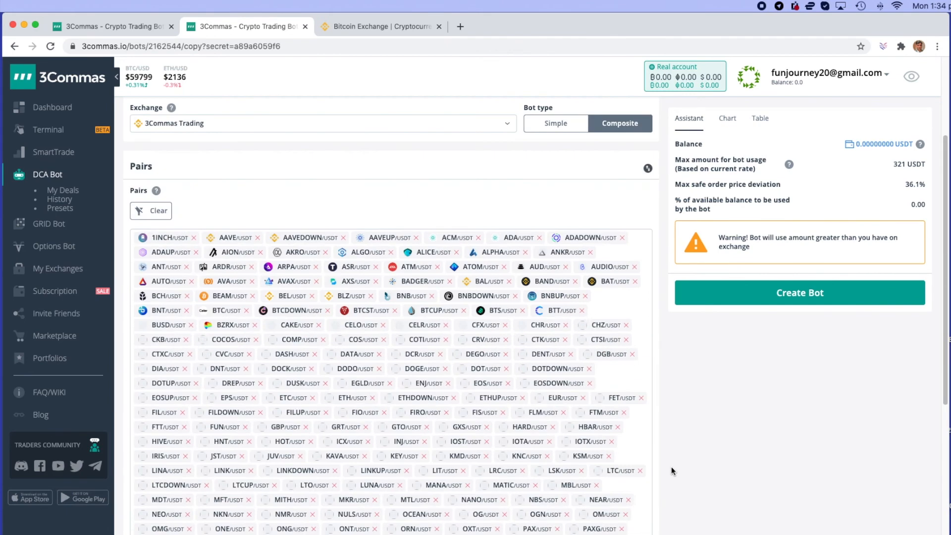
scroll(671, 471, up, 4)
scroll(716, 474, down, 1)
scroll(715, 480, up, 1)
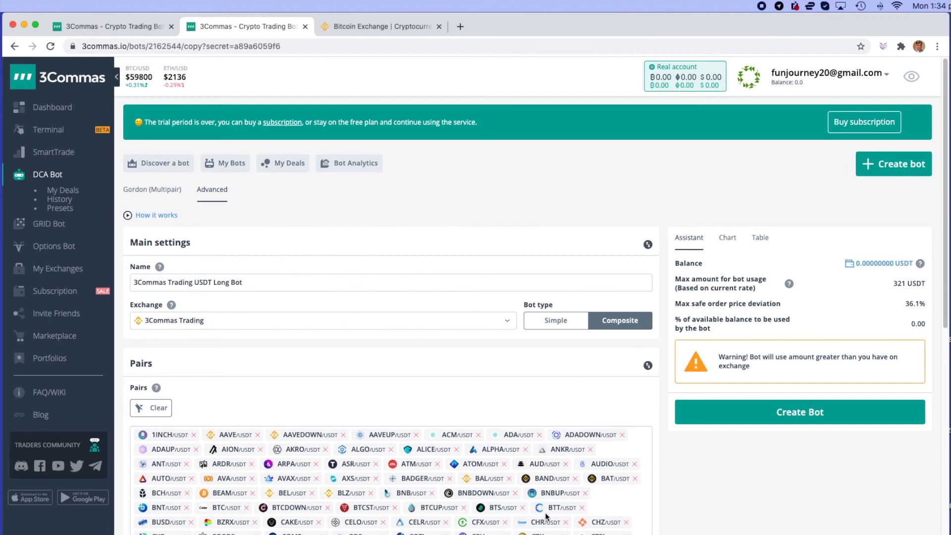
Remove the YFI/USDT pair from the composite bot's pair list
scroll(551, 498, down, 8)
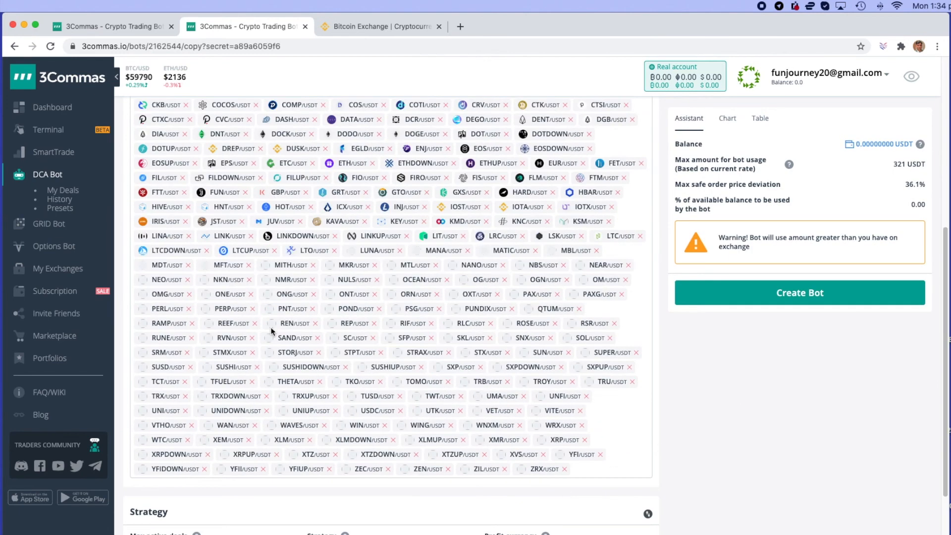
scroll(346, 313, up, 2)
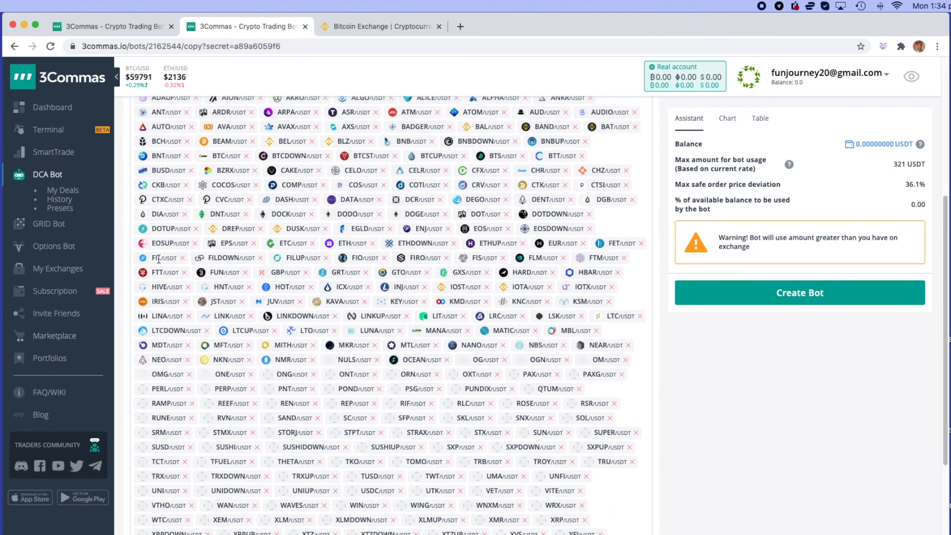
scroll(163, 278, up, 4)
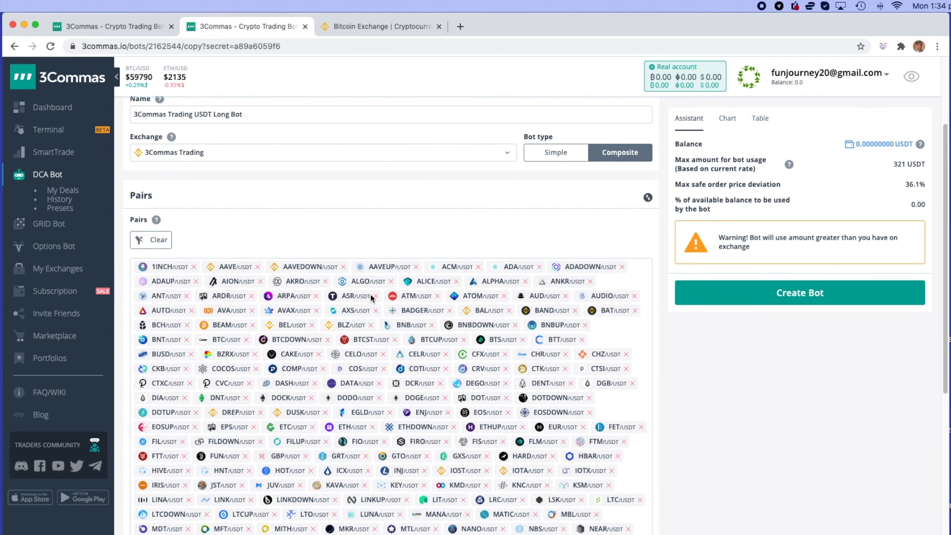
scroll(372, 297, down, 6)
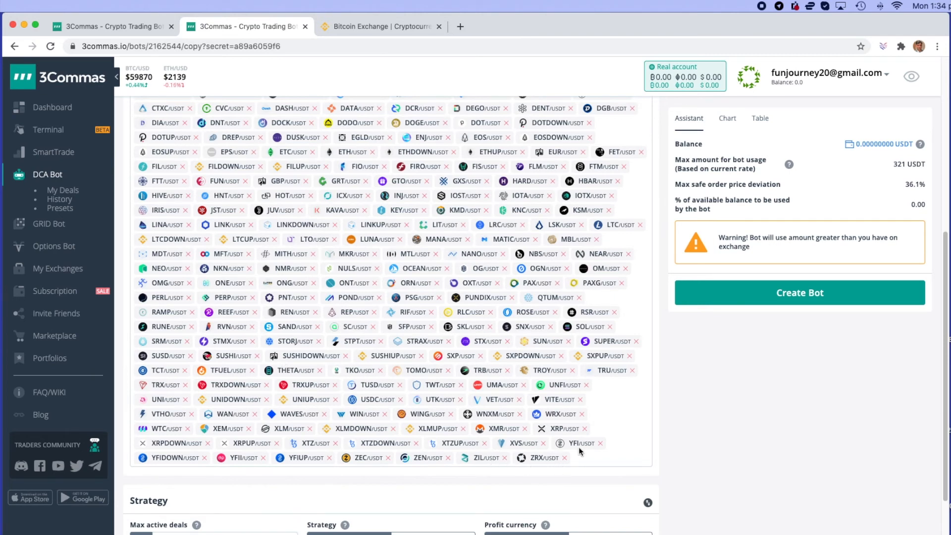
click(600, 444)
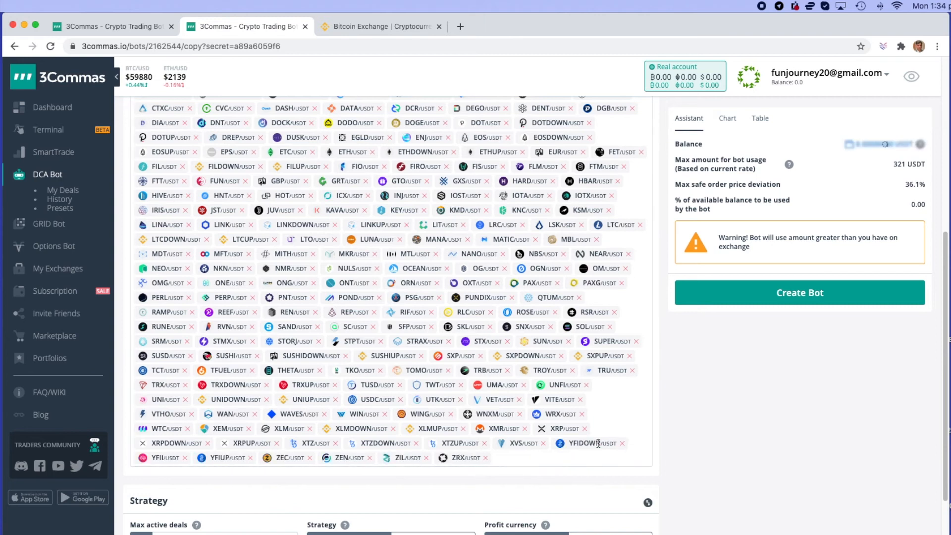
scroll(453, 429, up, 8)
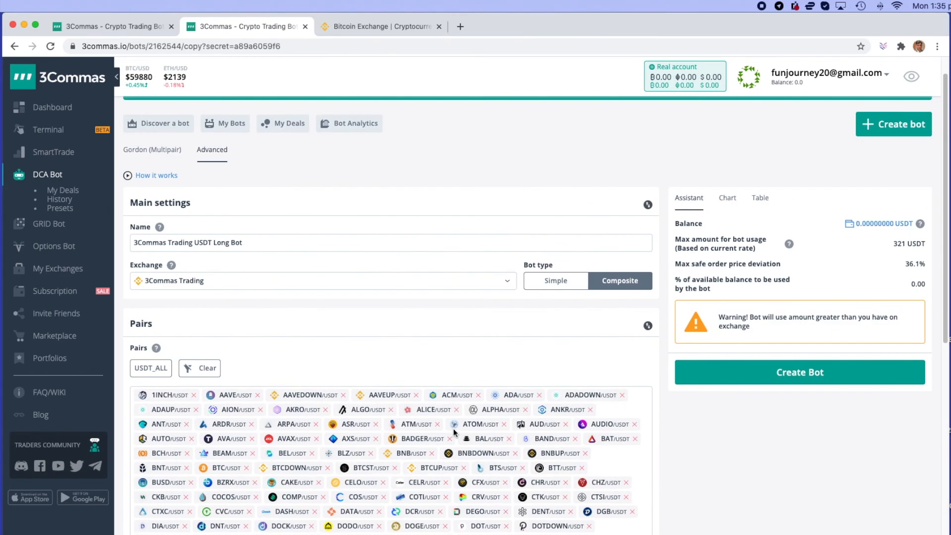
scroll(453, 429, down, 6)
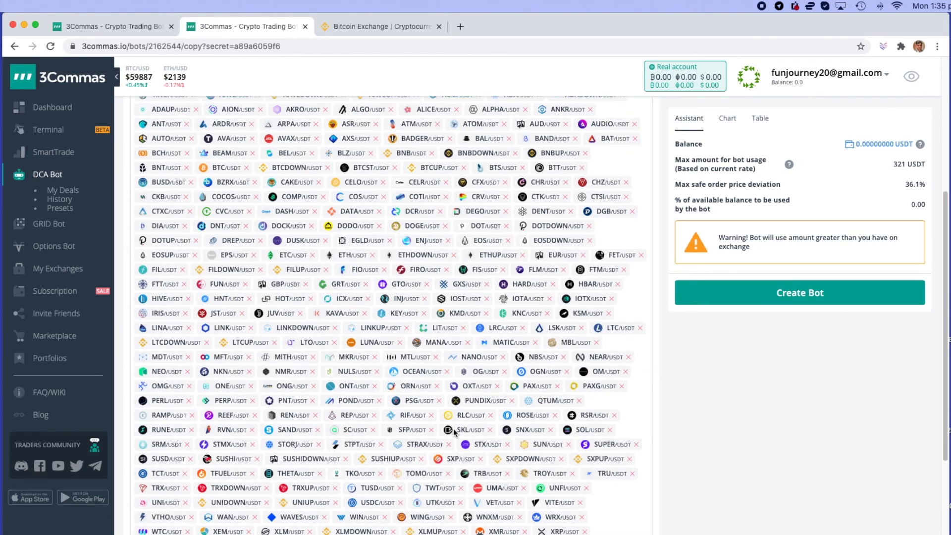
scroll(453, 429, up, 6)
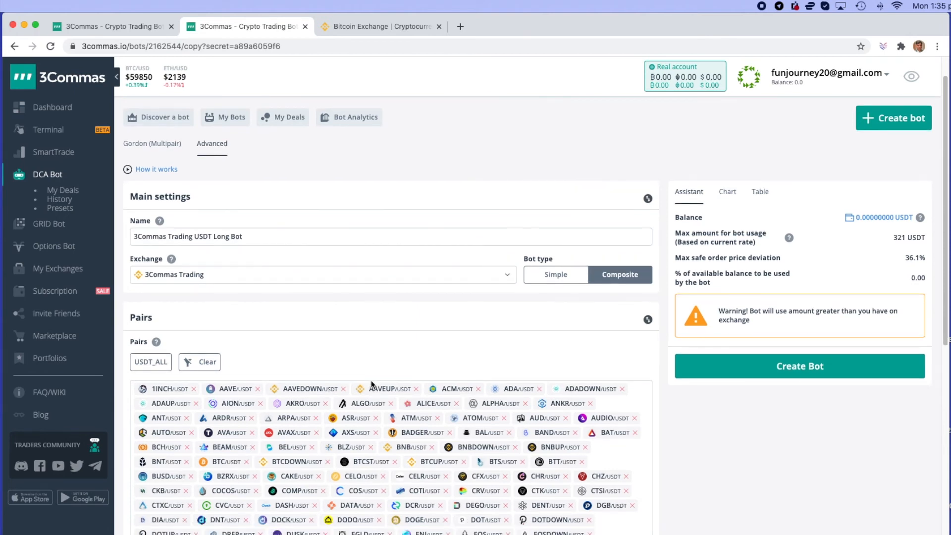
Review the composite bot's strategy, order sizes, deal start condition, take profit and stop loss settings
scroll(373, 384, down, 10)
scroll(372, 384, down, 4)
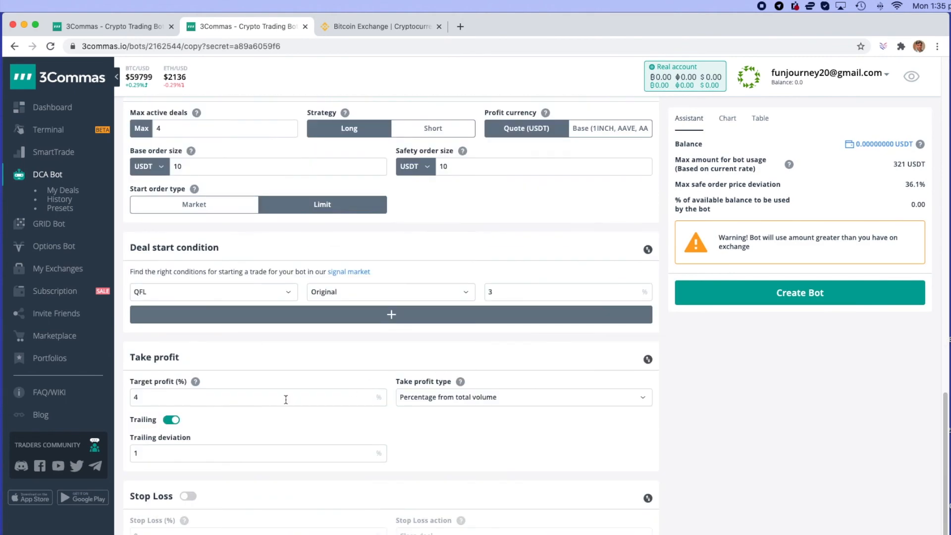
scroll(195, 420, up, 4)
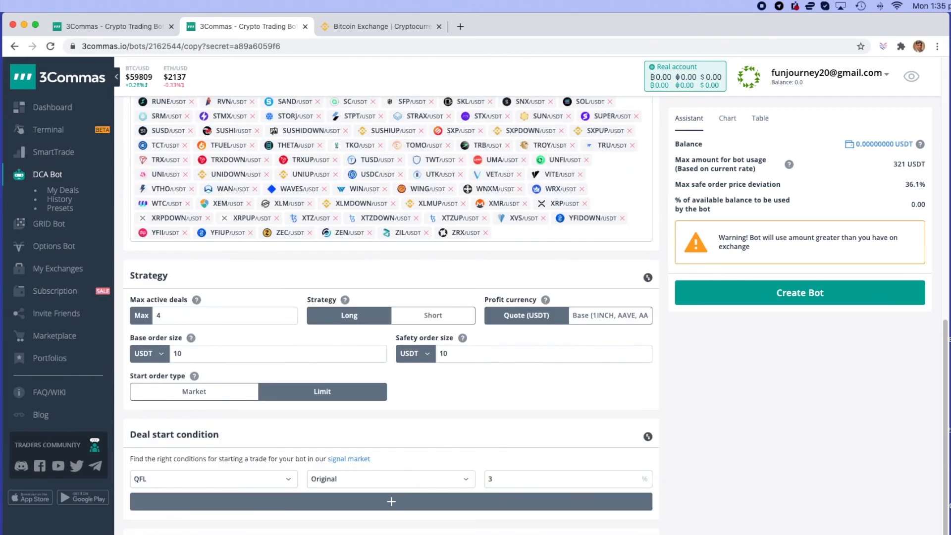
scroll(808, 438, up, 4)
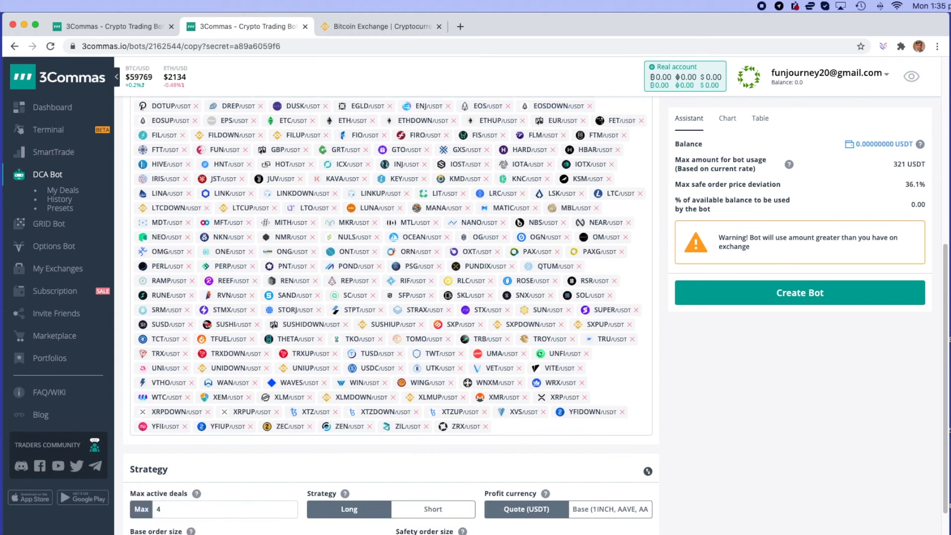
scroll(391, 317, down, 8)
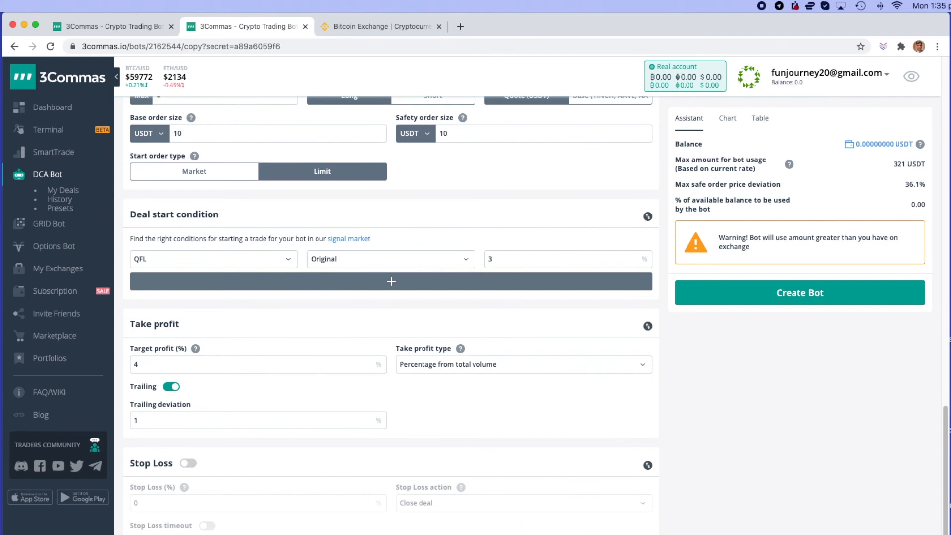
scroll(479, 393, down, 4)
scroll(392, 317, up, 12)
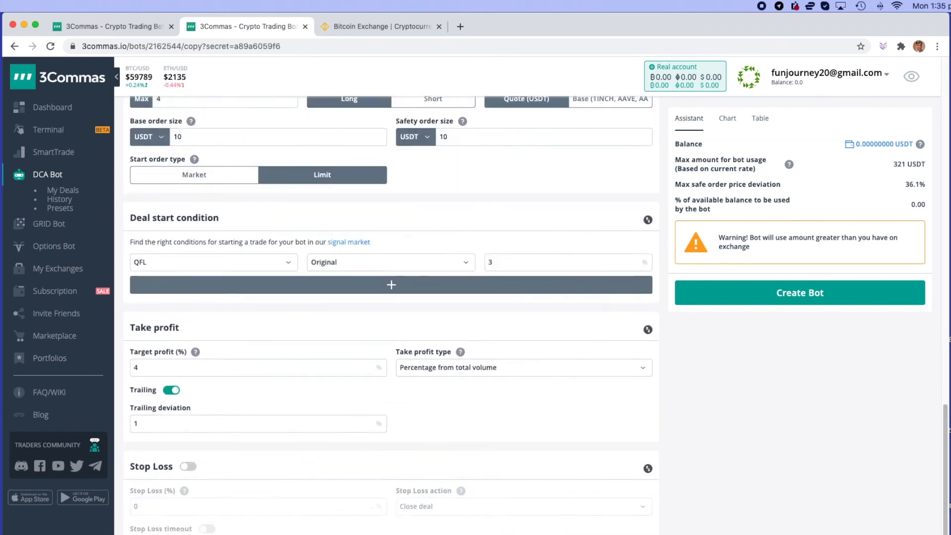
scroll(391, 317, down, 1)
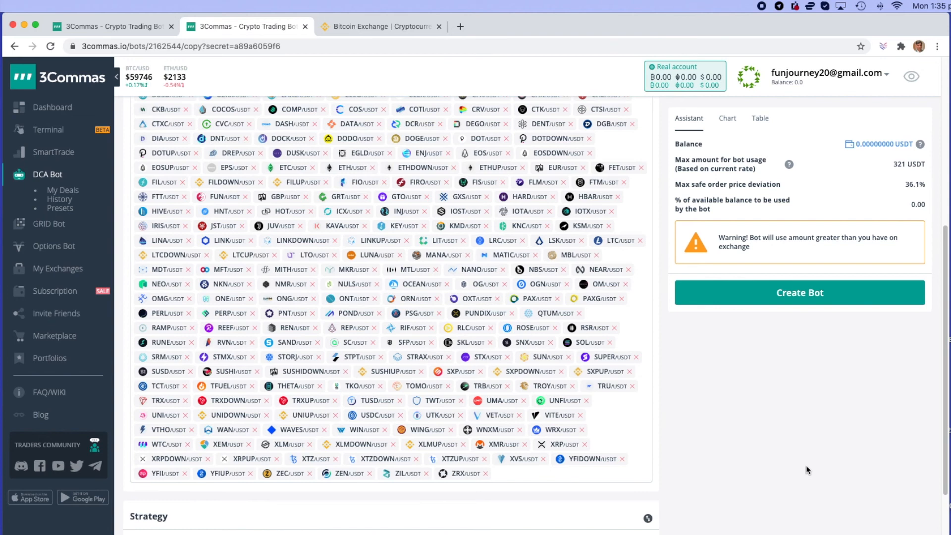
scroll(804, 470, up, 7)
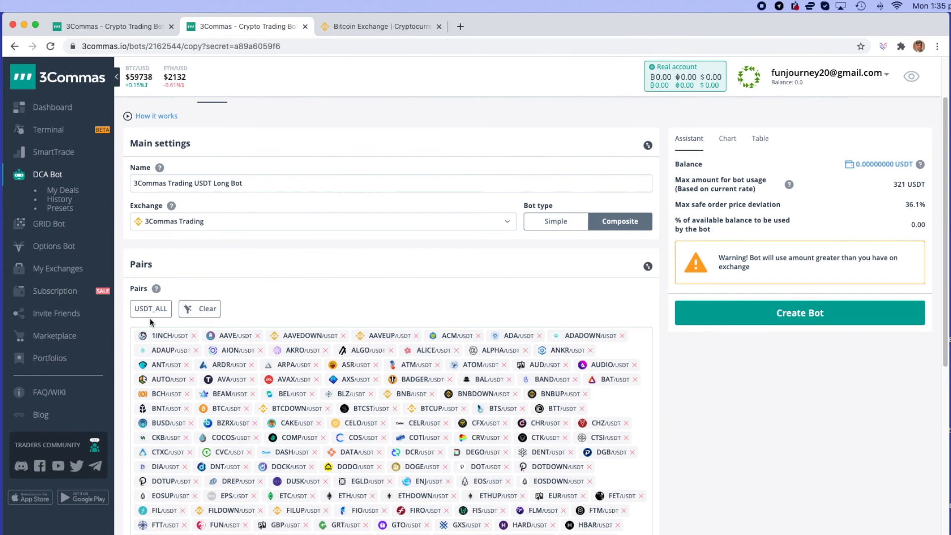
Clear the bot's pair list and add the recommended USDT pairs for XRP, DOGE, BNB, ADA, IOST, XLM and DOT
click(191, 313)
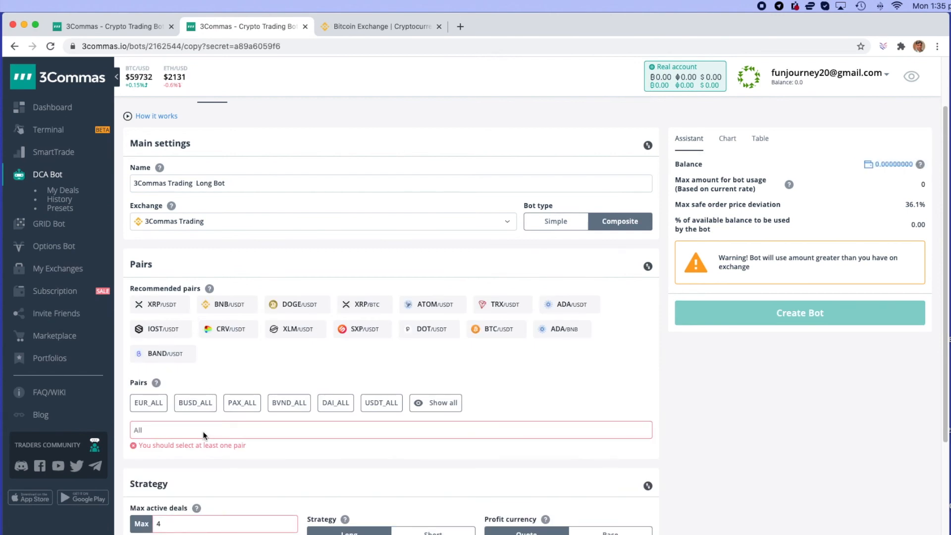
click(164, 310)
click(225, 312)
click(156, 308)
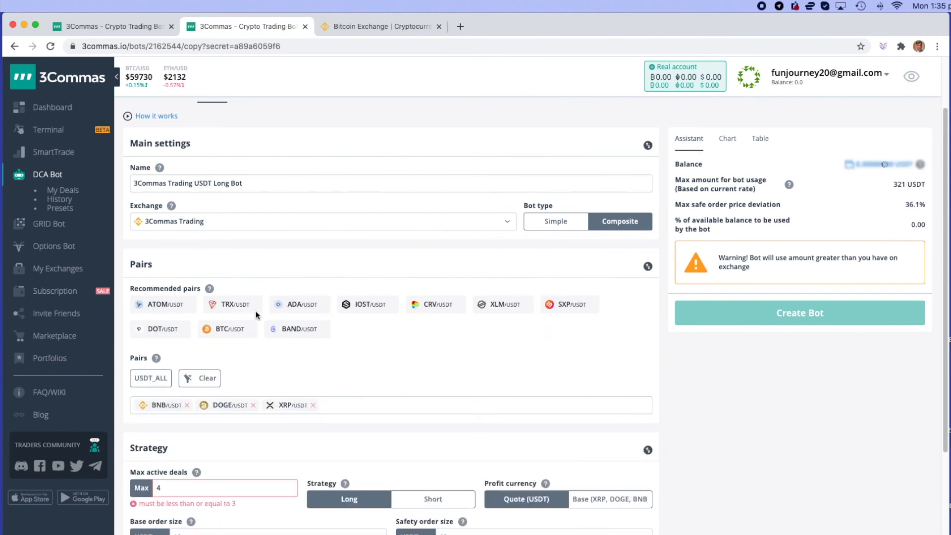
click(304, 313)
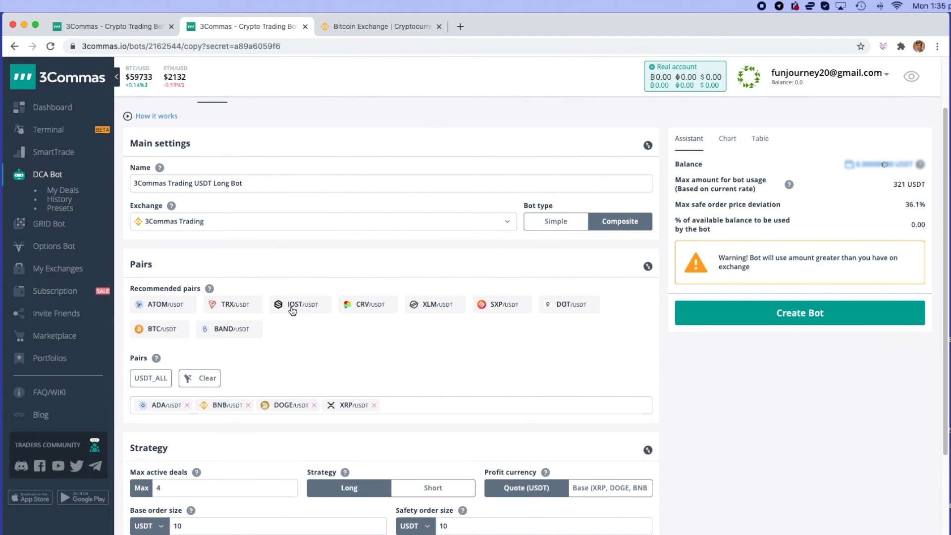
click(293, 309)
click(366, 307)
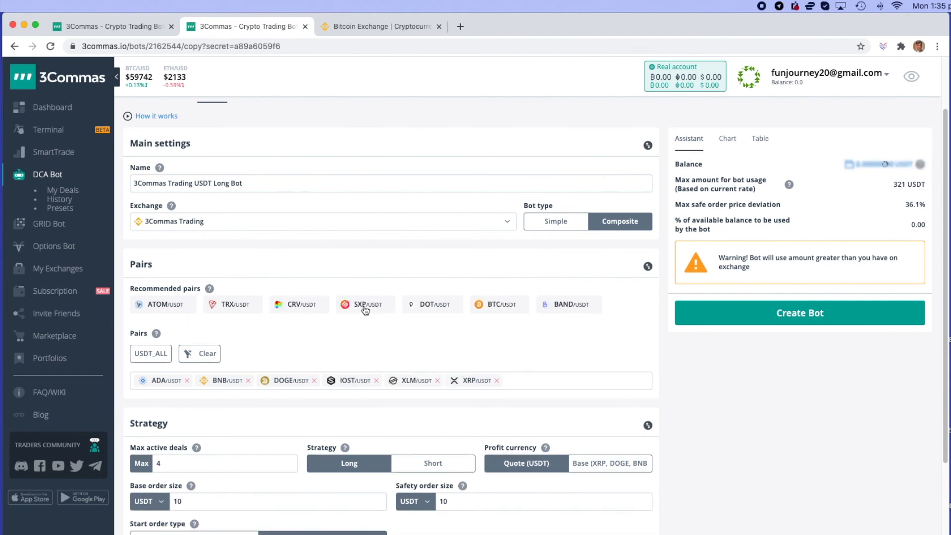
click(423, 305)
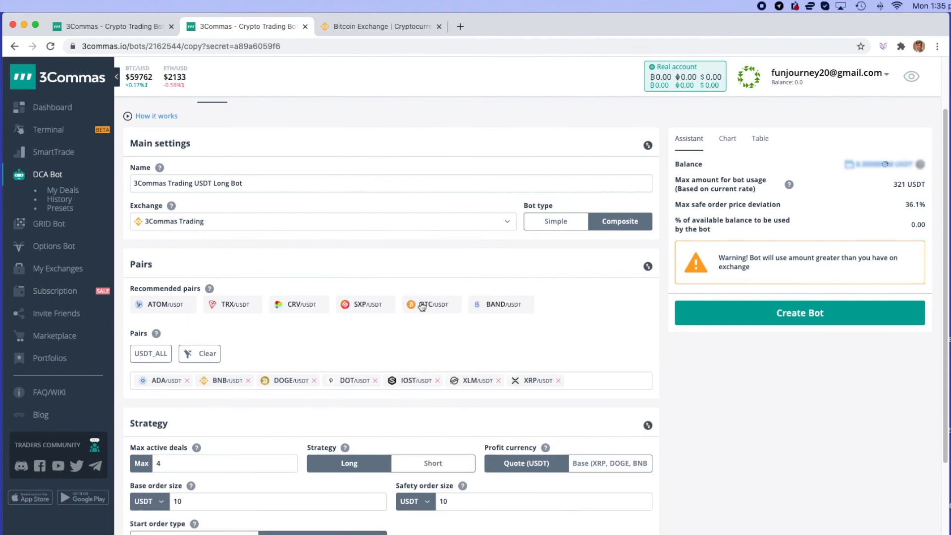
Add the remaining recommended USDT pairs for SXP, BAND, TRX, ATOM, CRV and BTC to the bot
click(359, 310)
click(436, 309)
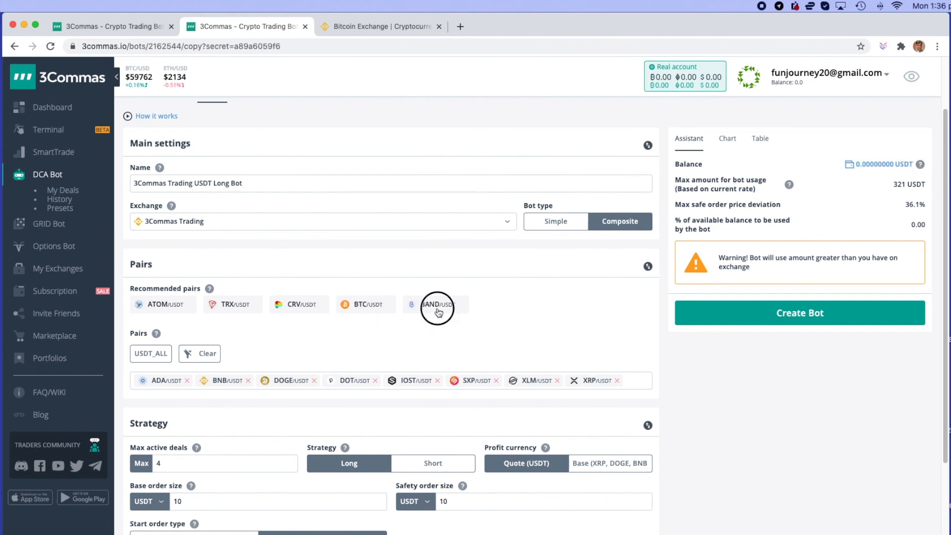
click(236, 305)
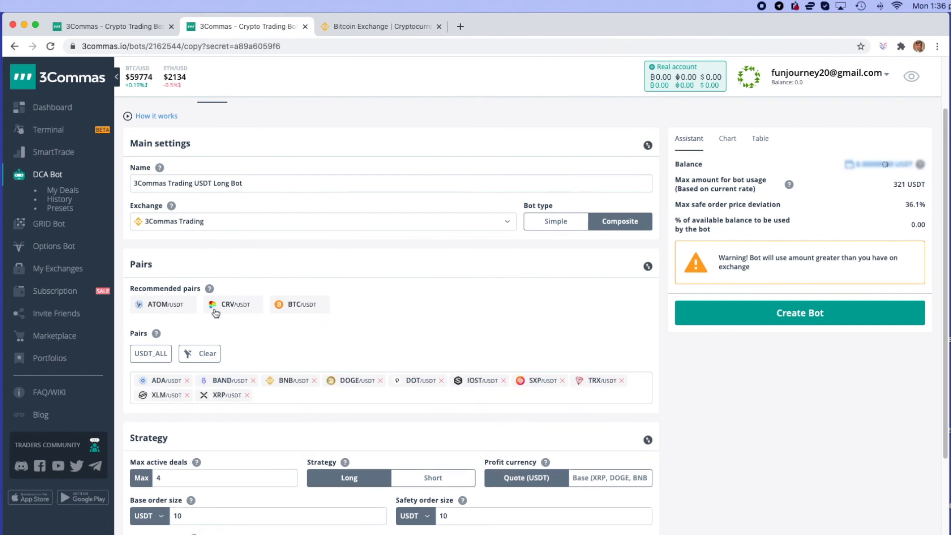
click(159, 304)
click(160, 304)
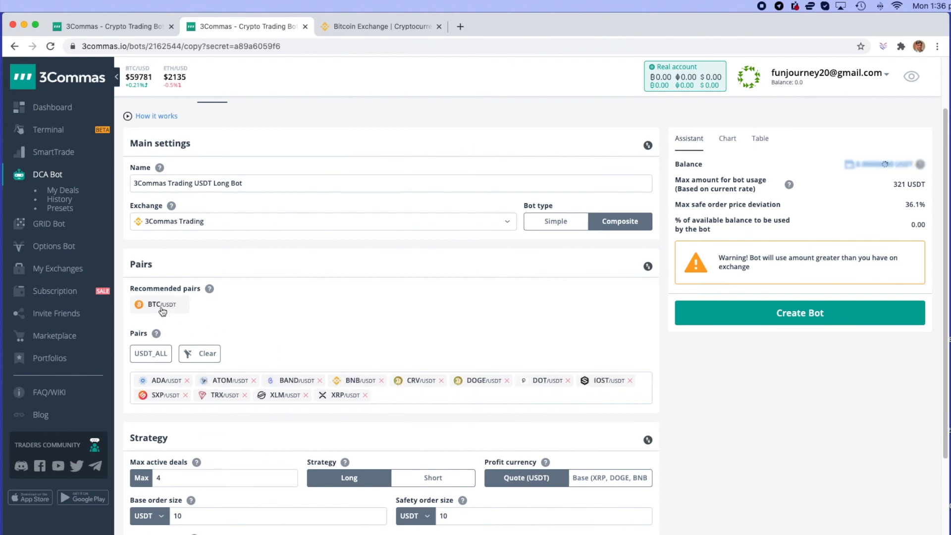
click(161, 305)
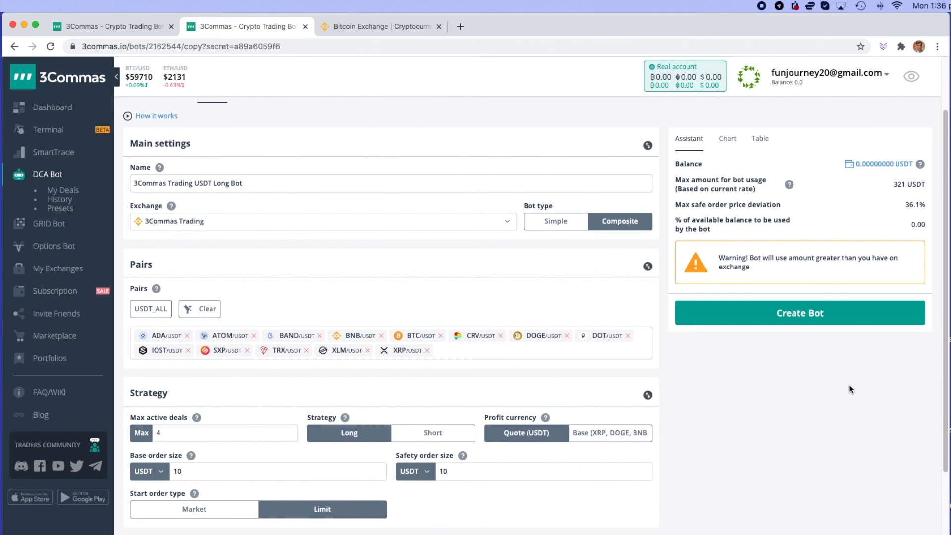
scroll(849, 390, up, 3)
scroll(852, 452, up, 1)
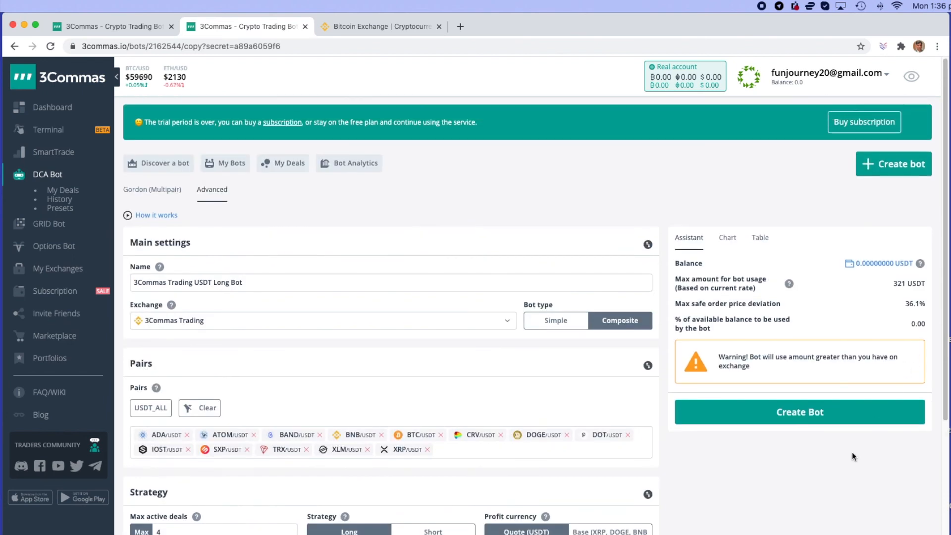
Try a target profit of 2% in the bot's take profit settings, and set it back to 4%
scroll(852, 452, down, 2)
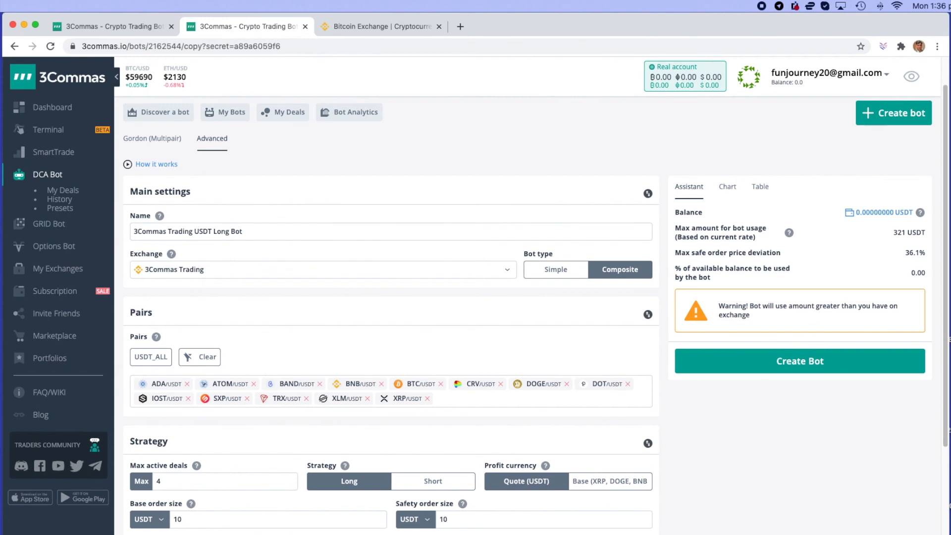
scroll(535, 309, down, 10)
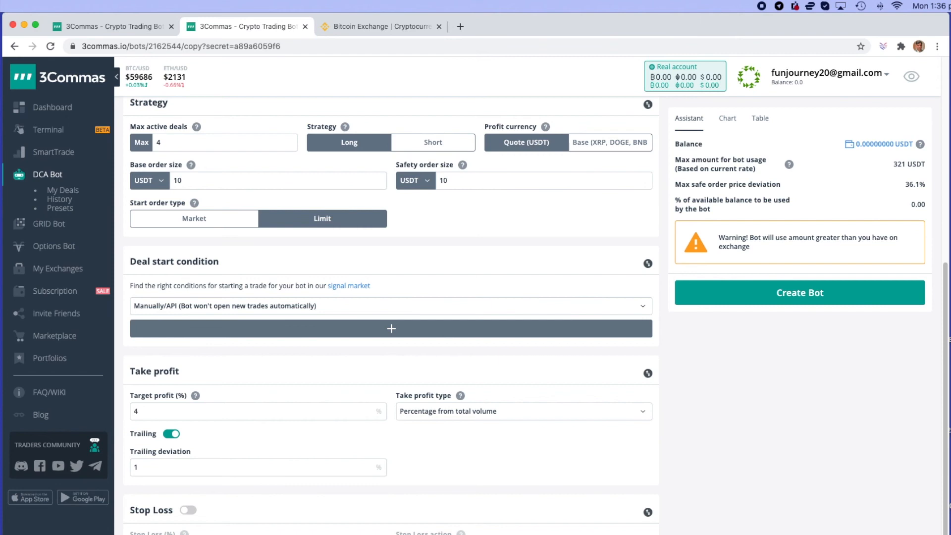
click(146, 413)
key(BackSpace)
text(2)
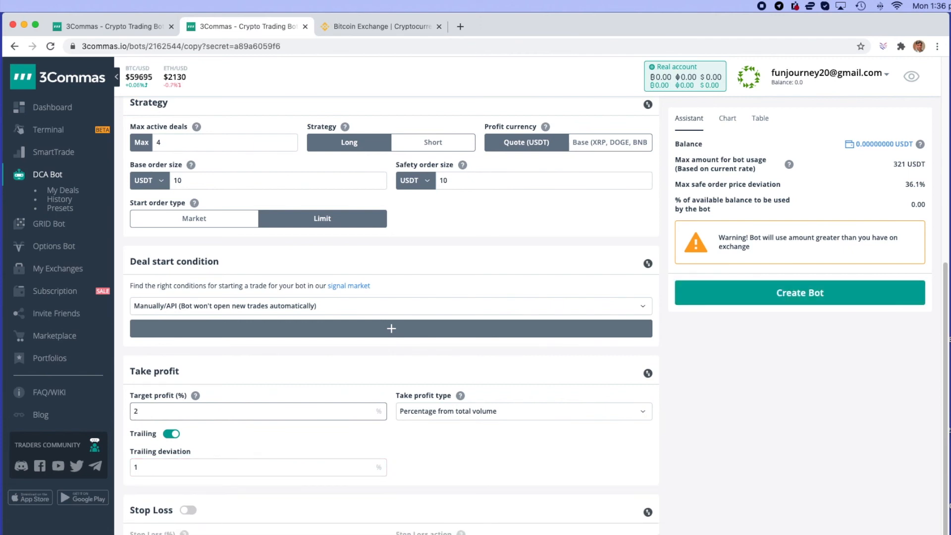
key(BackSpace)
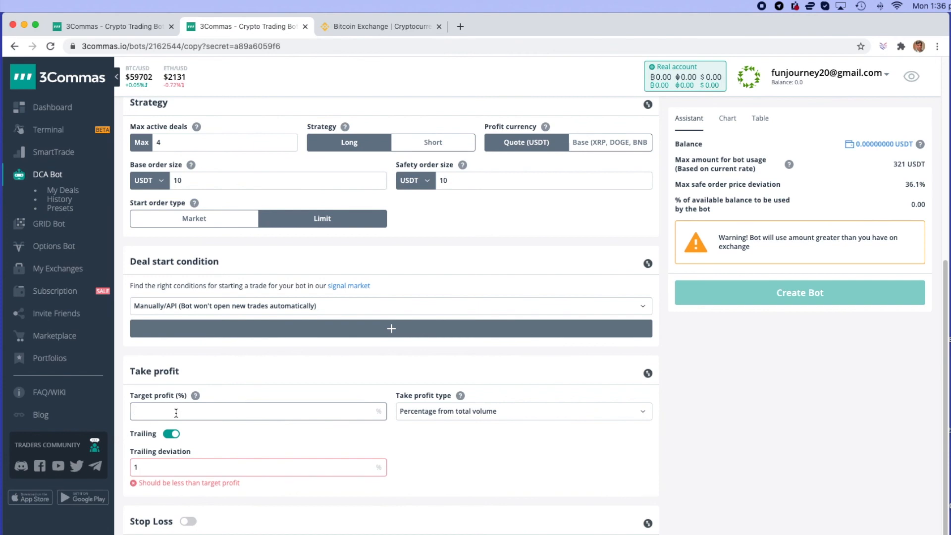
text(4)
click(753, 498)
Review the bot's take profit, stop loss and safety order settings
scroll(727, 516, down, 3)
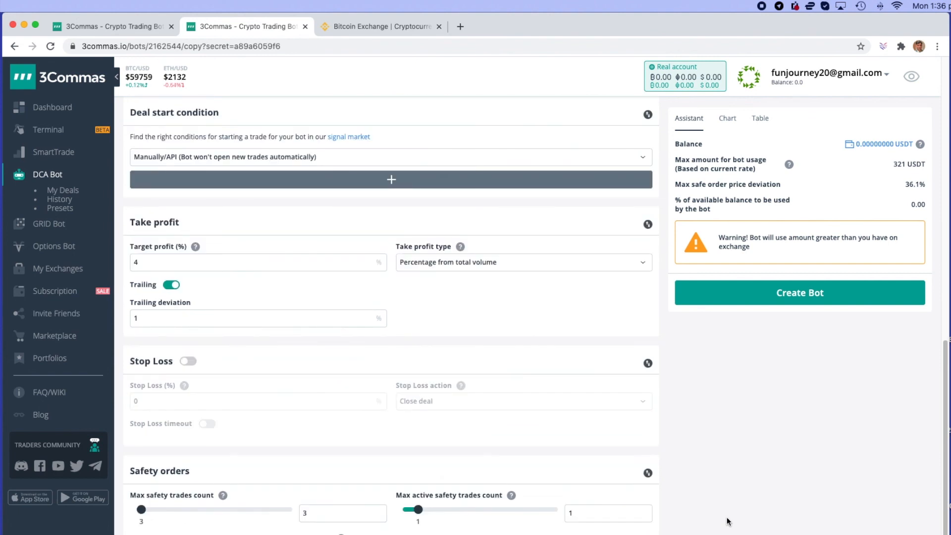
scroll(727, 516, down, 2)
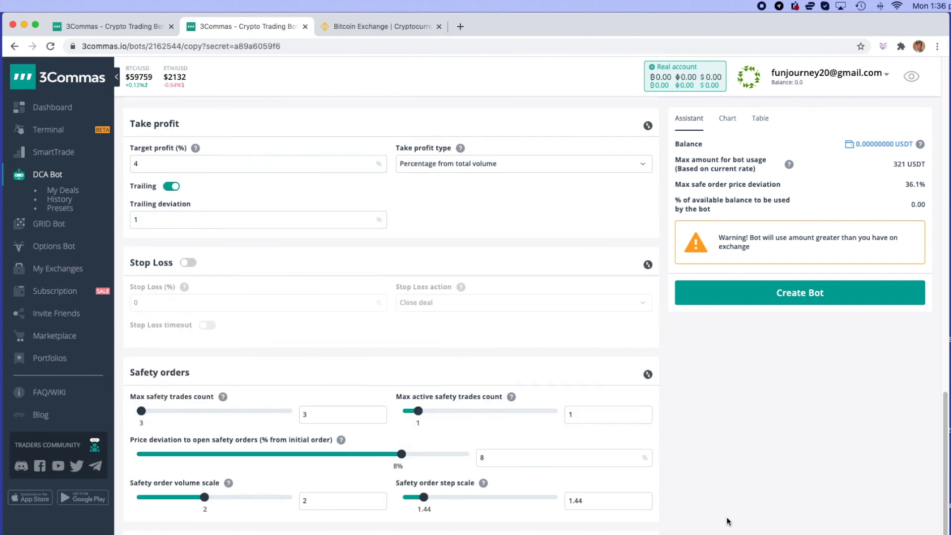
scroll(726, 516, up, 8)
scroll(727, 516, up, 4)
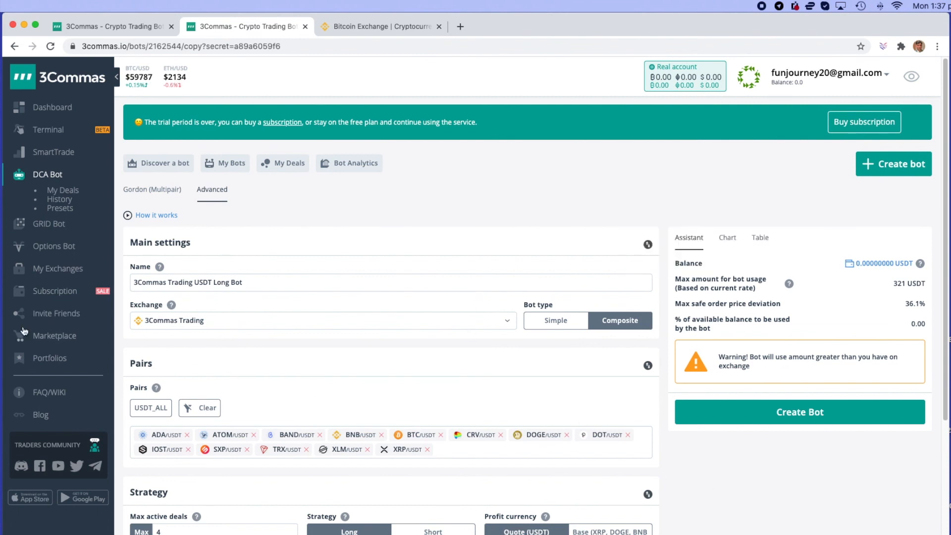
View the subscription plans and switch the displayed prices to monthly payment
click(50, 293)
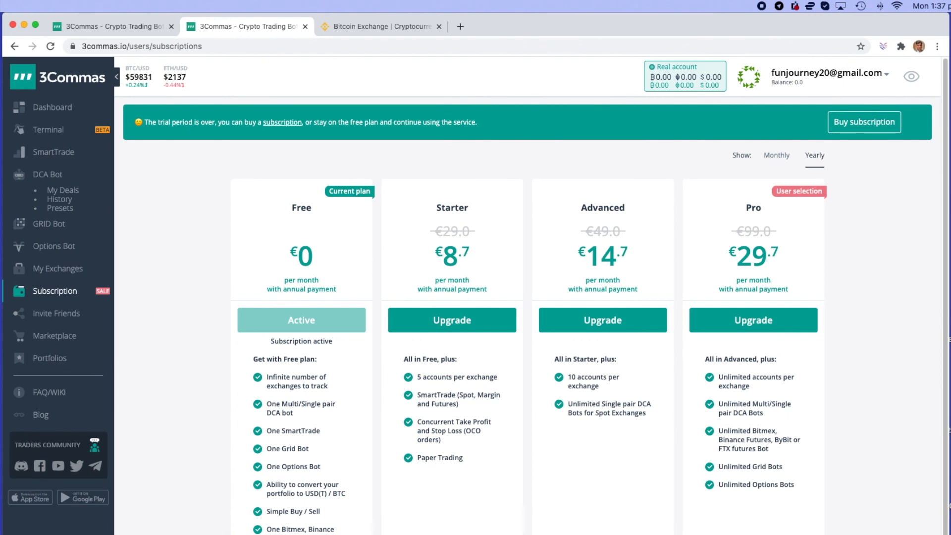
scroll(882, 272, right, 3)
scroll(882, 272, left, 3)
click(776, 157)
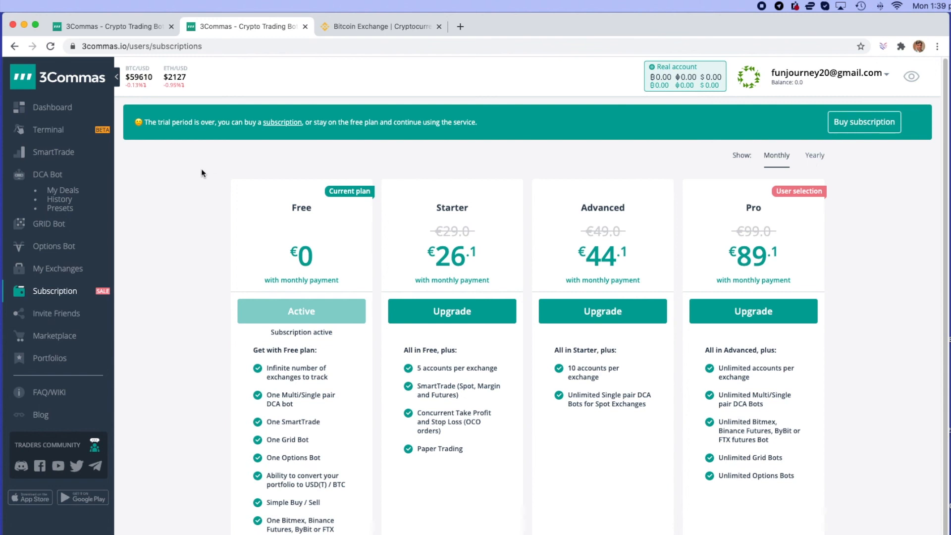
Open the portfolio dashboard and examine the supported exchanges with their order types and bot support
click(57, 108)
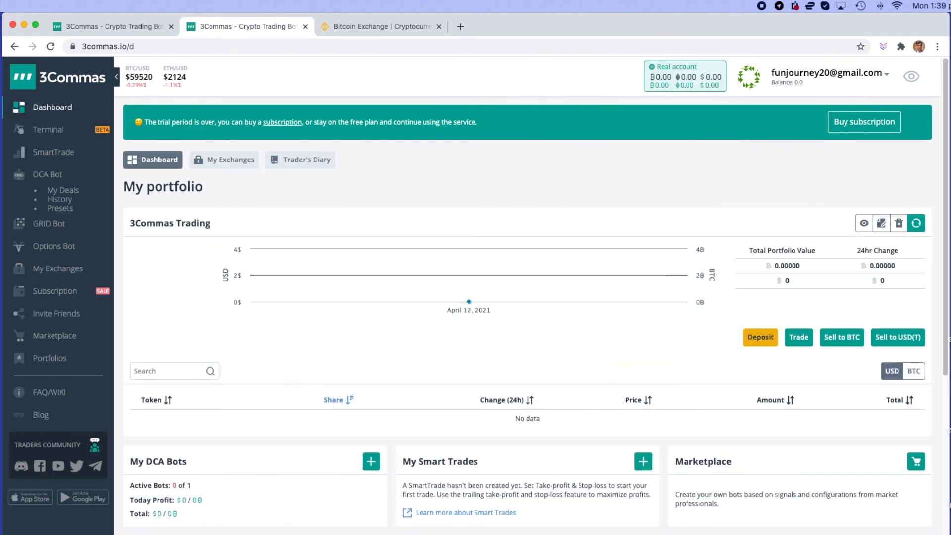
scroll(527, 317, down, 1)
scroll(527, 317, down, 10)
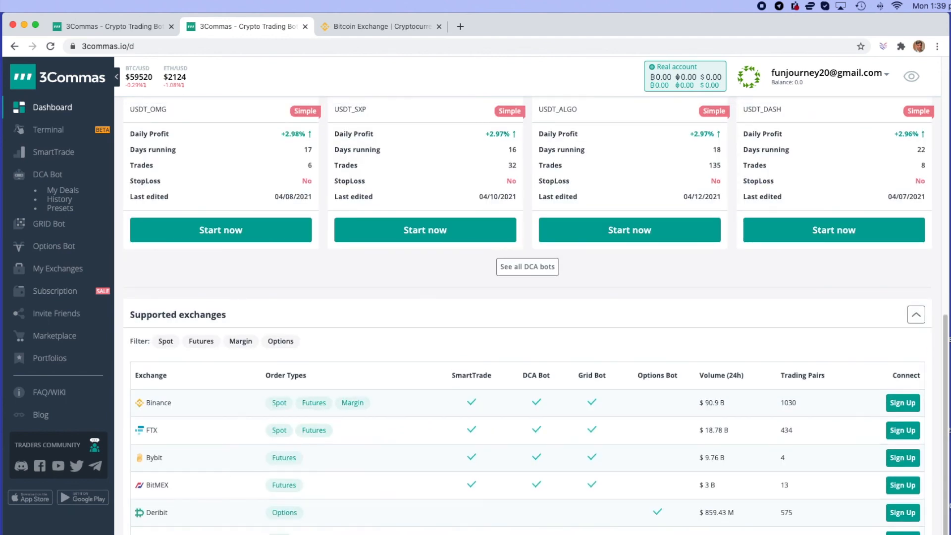
scroll(528, 317, down, 5)
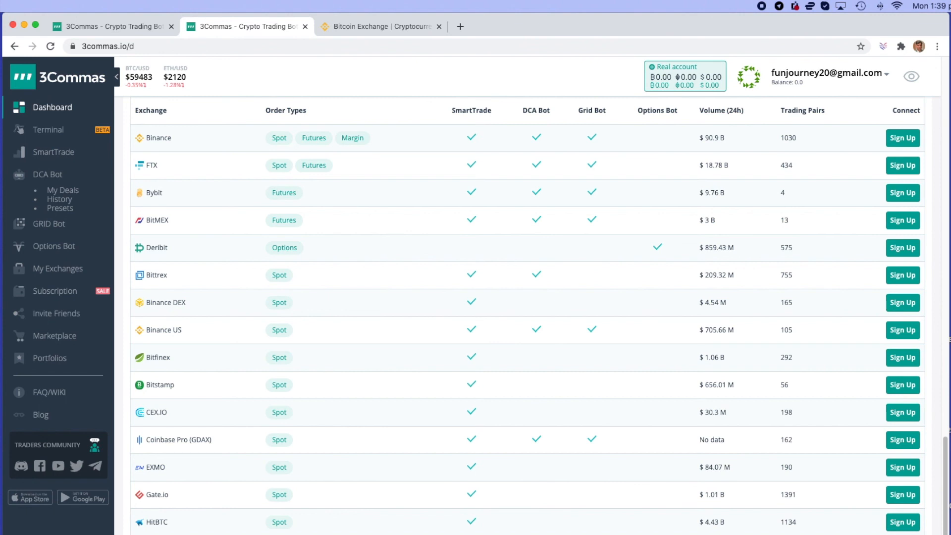
scroll(527, 317, up, 10)
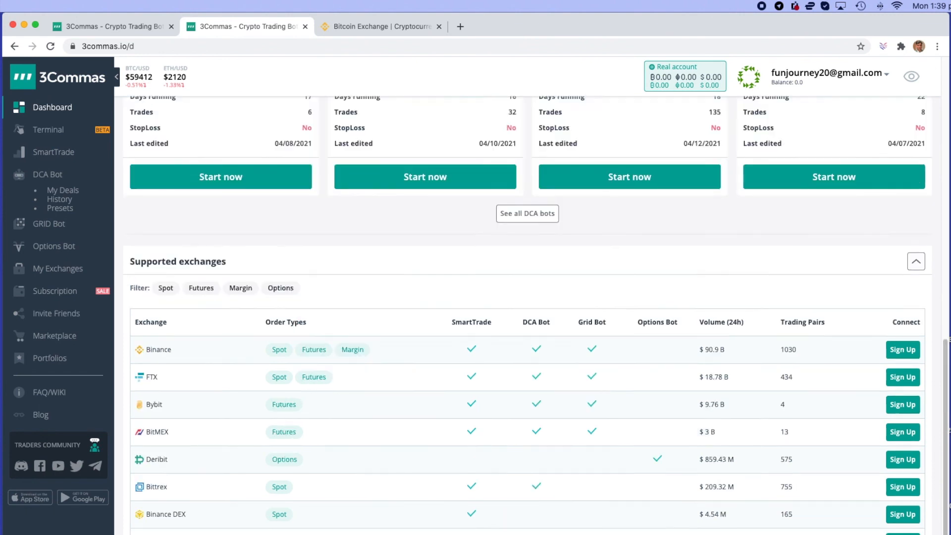